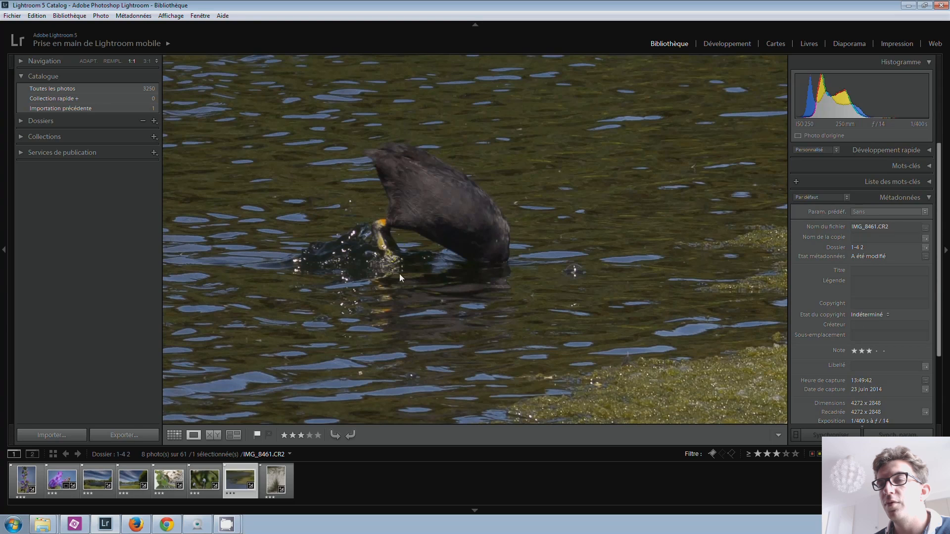
- Switch to the next photo, IMG_8466.CR2, and open it in the Develop module
left_click(419, 293)
key("Right")
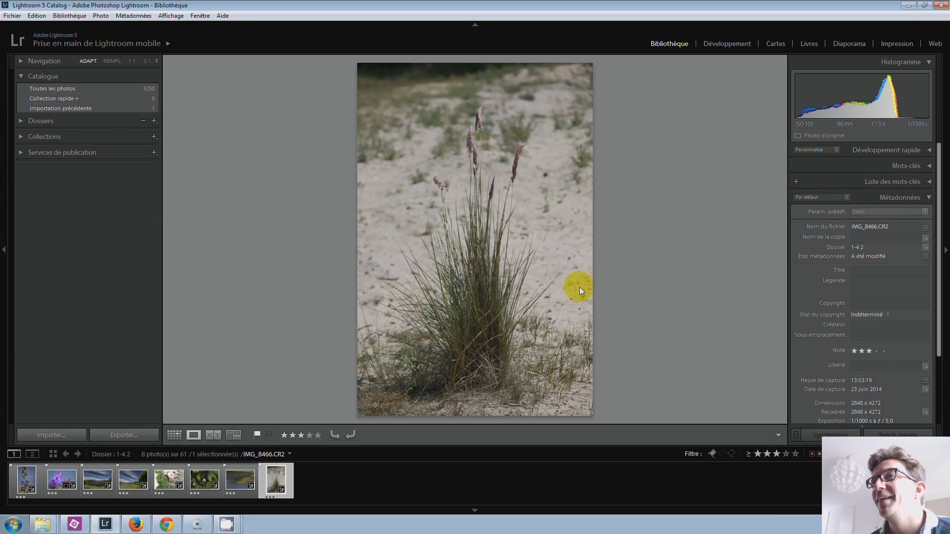
left_click(721, 44)
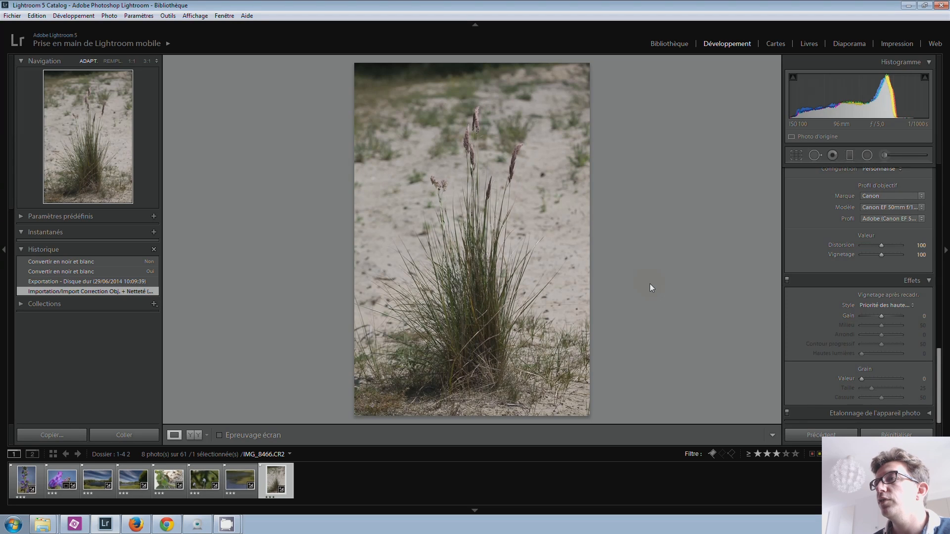
- Try the photo with Vibrance at +92 and with Saturation at +100, resetting each to 0
scroll(844, 307, "up", 5)
scroll(816, 309, "up", 10)
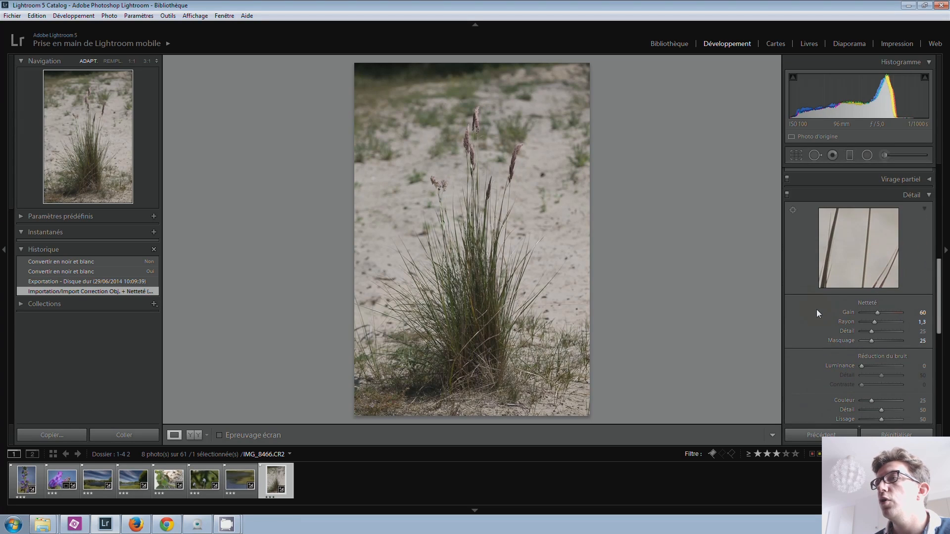
scroll(817, 310, "up", 3)
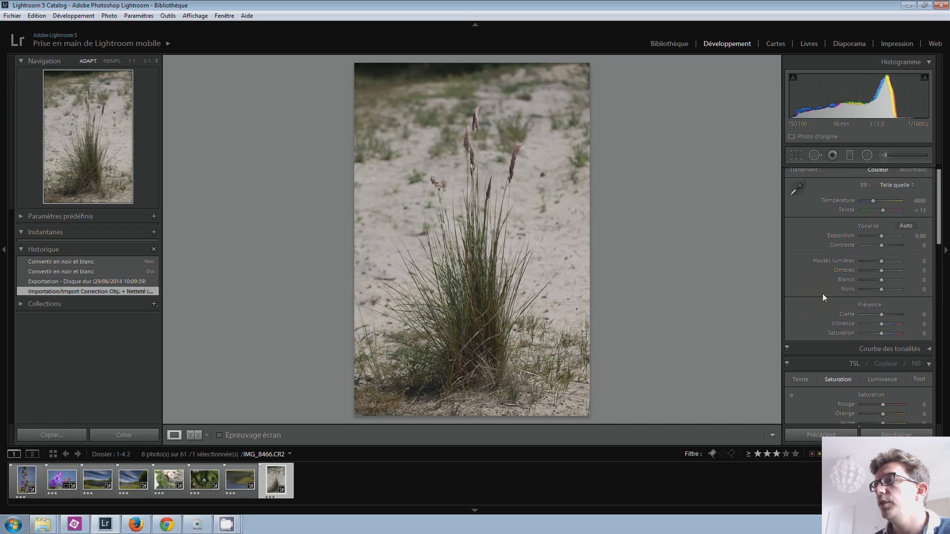
left_click_drag(882, 325, 902, 325)
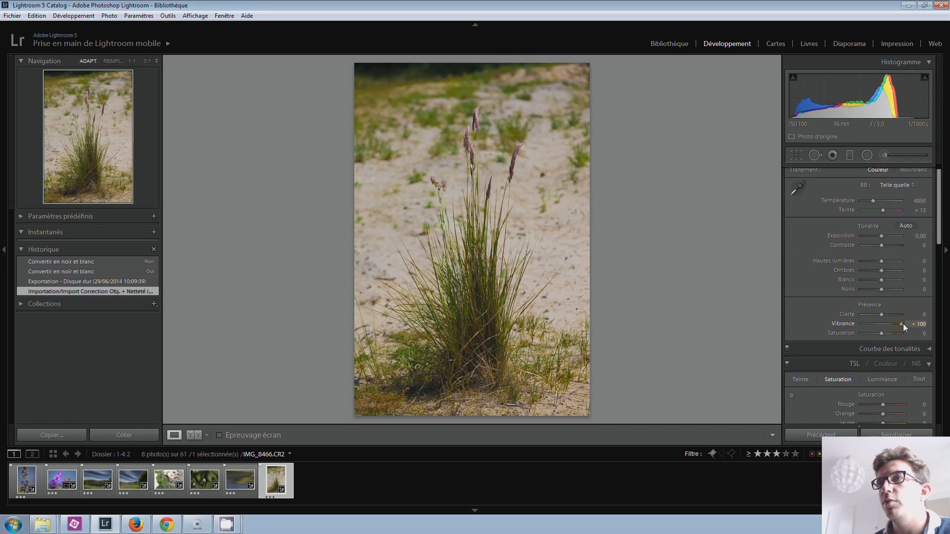
double_click(900, 323)
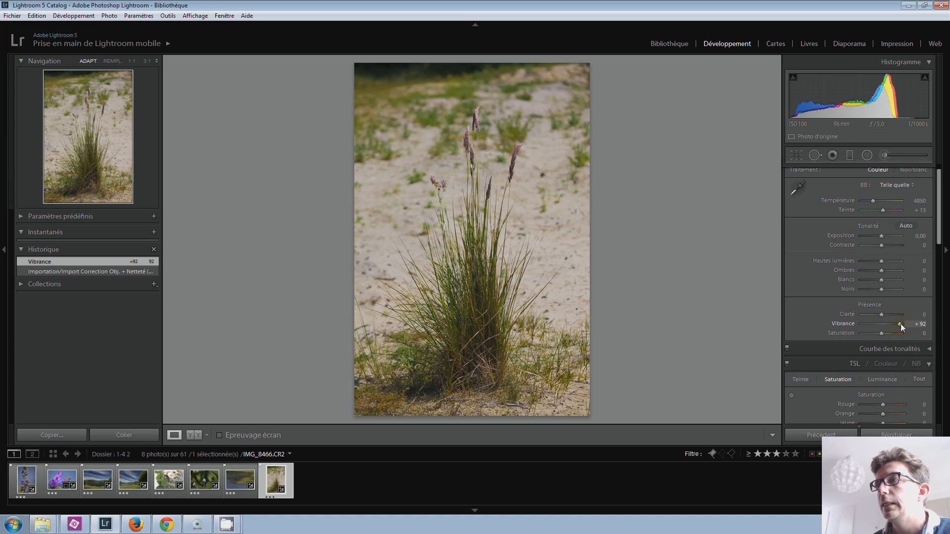
left_click_drag(883, 333, 900, 333)
double_click(899, 333)
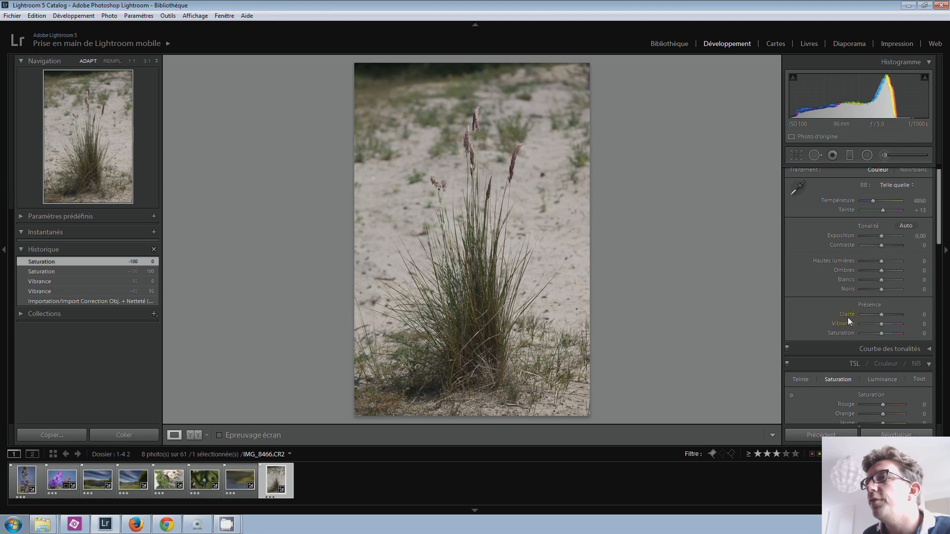
- Convert the photo to black and white and switch it back to colour
left_click(915, 363)
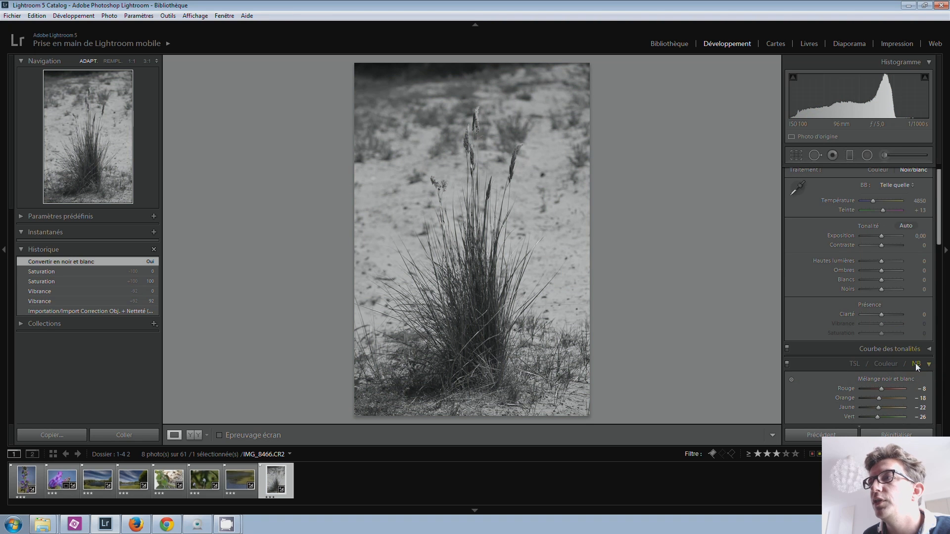
left_click(859, 363)
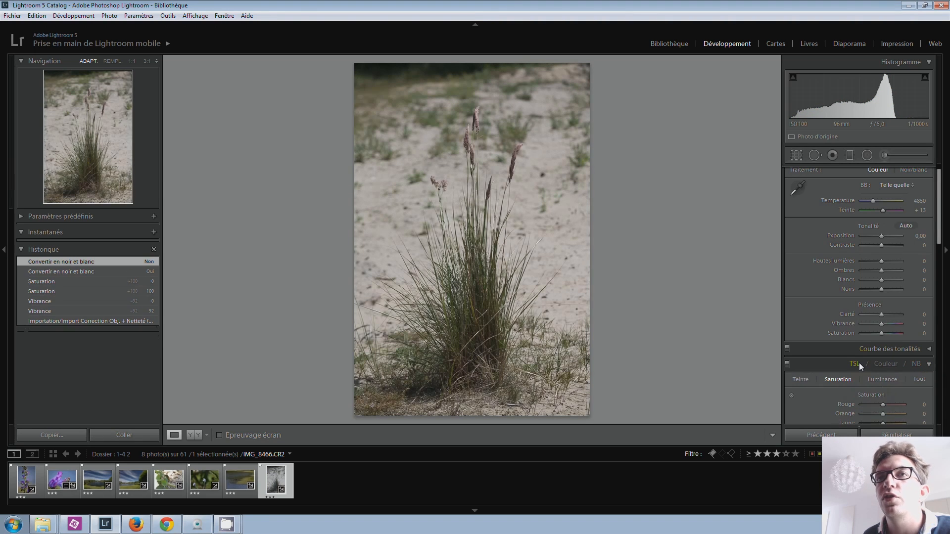
- Try each black-and-white filter preset on the photo in order, from Filtre bleu through Infrarouge
left_click(23, 219)
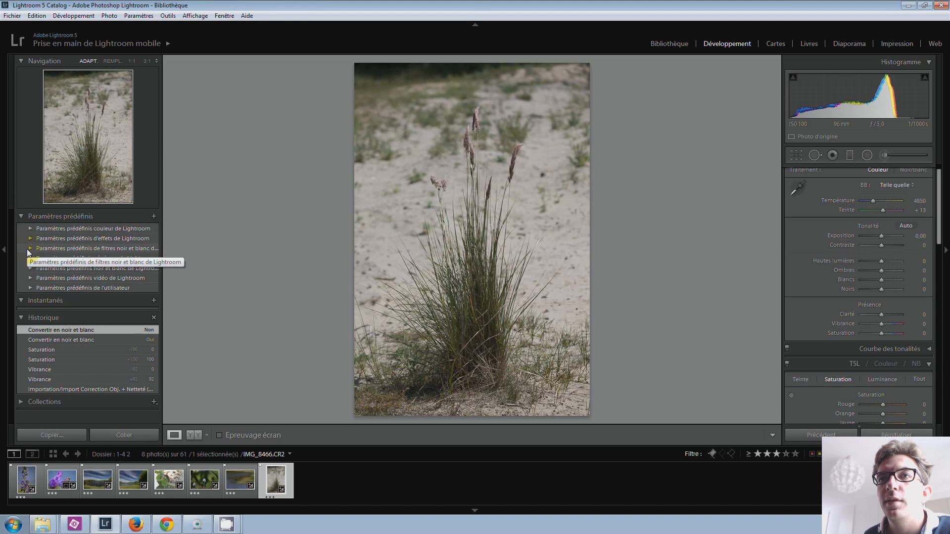
left_click(27, 249)
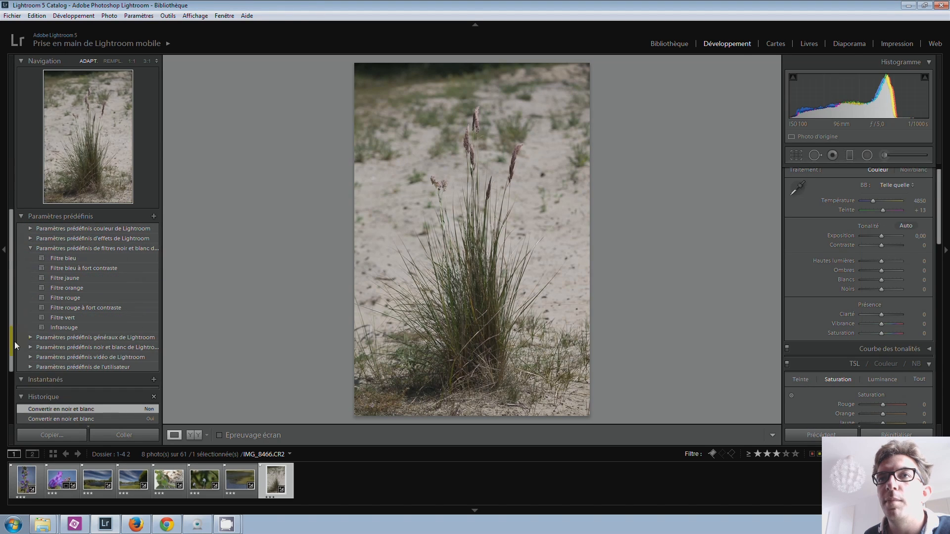
left_click(68, 258)
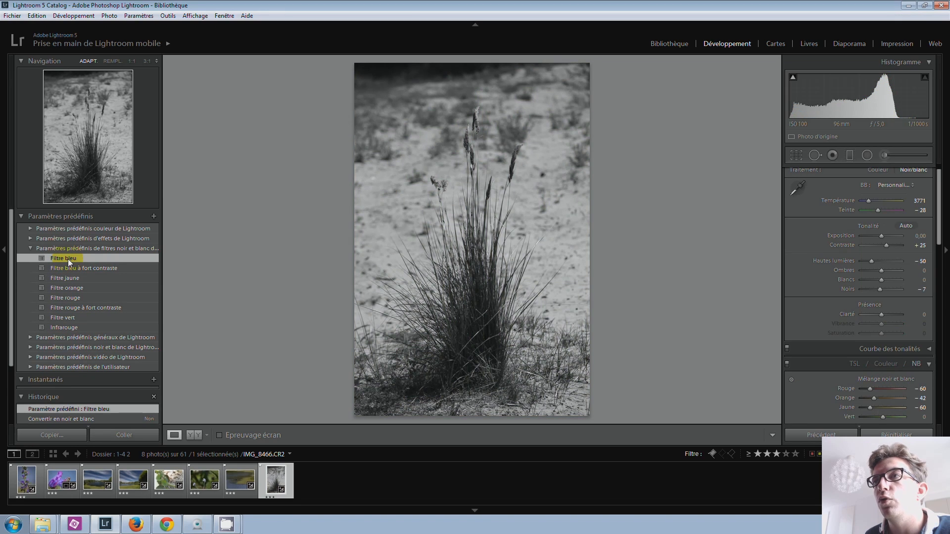
left_click(82, 266)
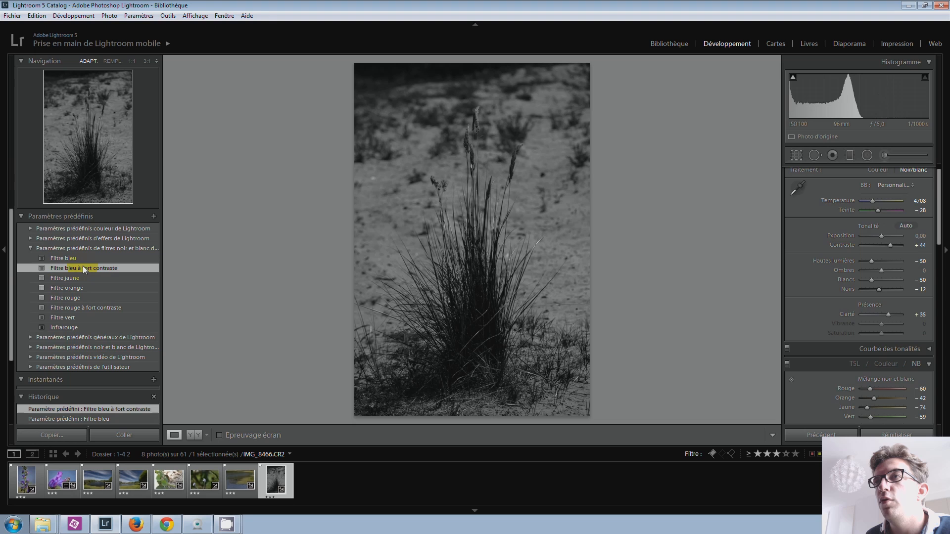
left_click(74, 277)
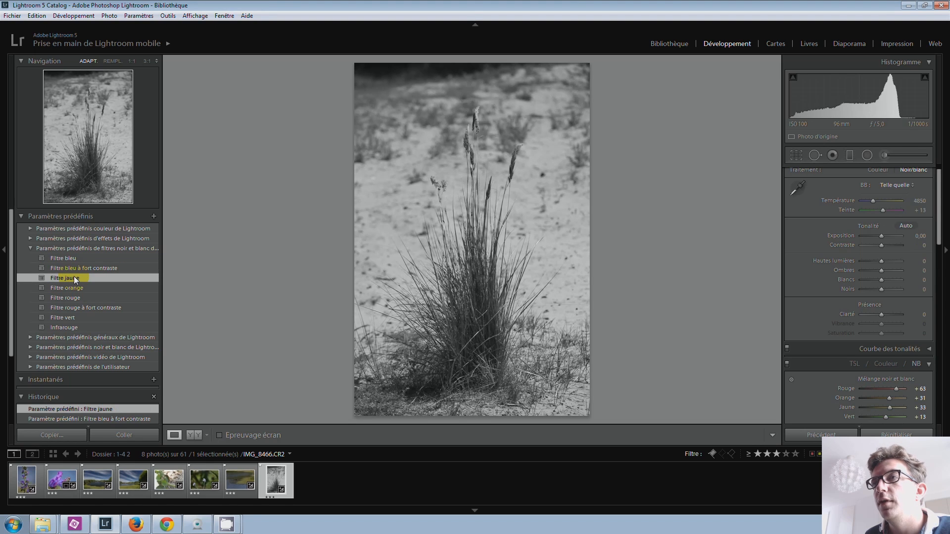
left_click(74, 289)
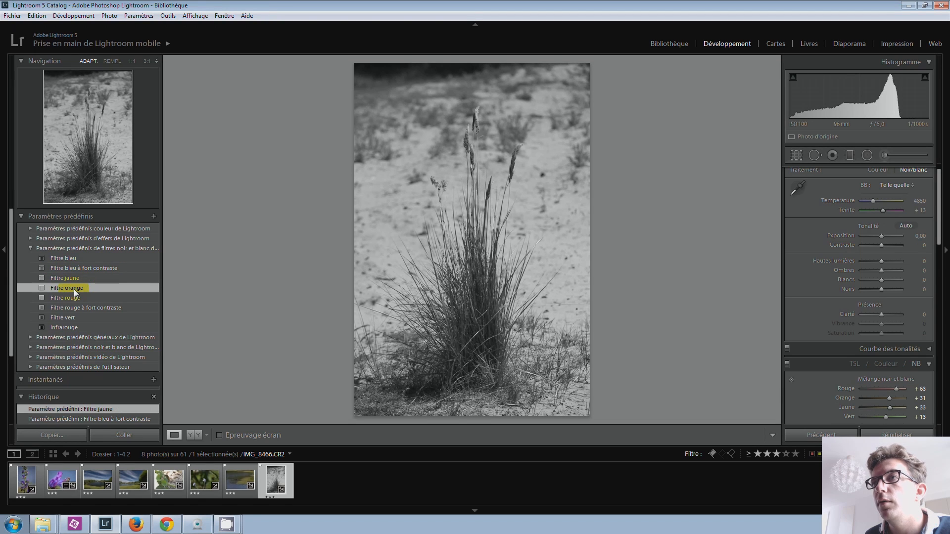
left_click(74, 296)
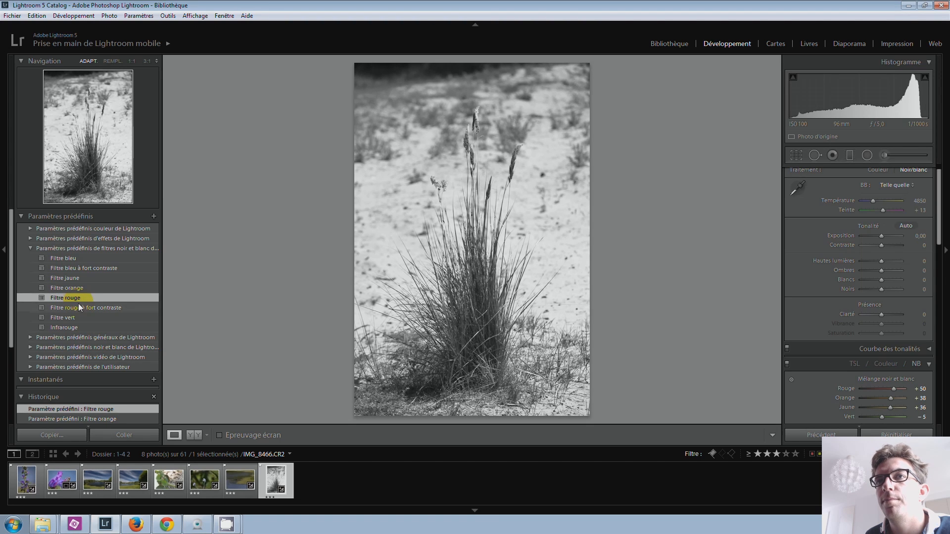
left_click(82, 309)
left_click(72, 320)
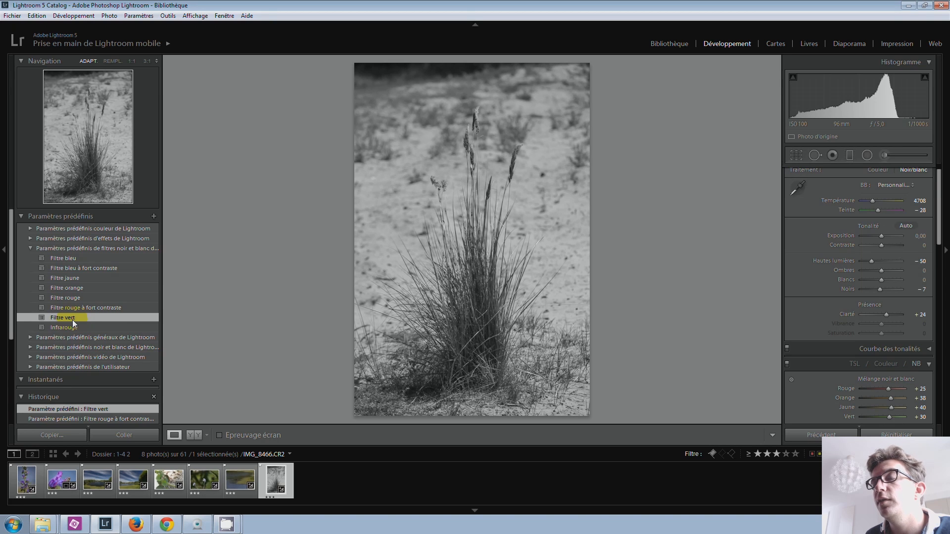
left_click(71, 328)
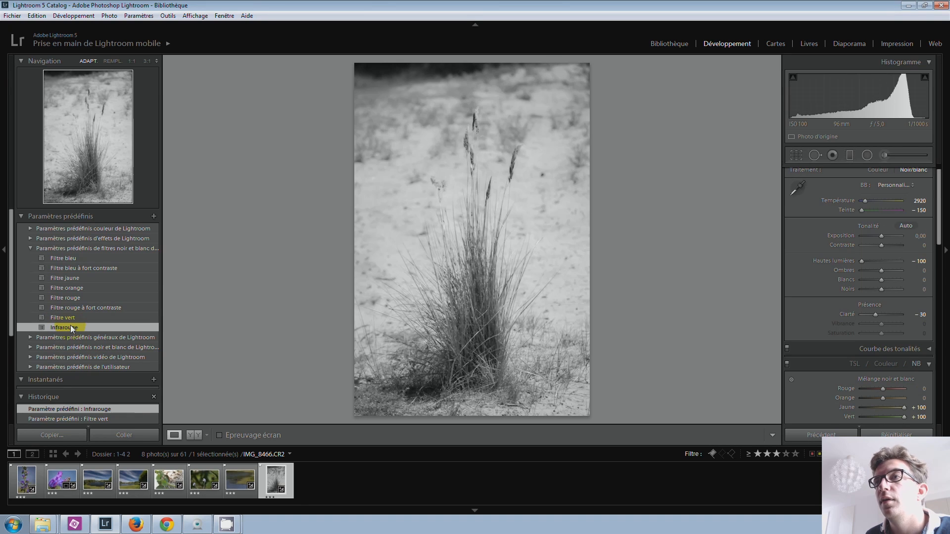
- Compare the Filtre vert, Filtre orange and Filtre jaune presets on the photo, settling on Filtre vert, and collapse the preset list
left_click(72, 316)
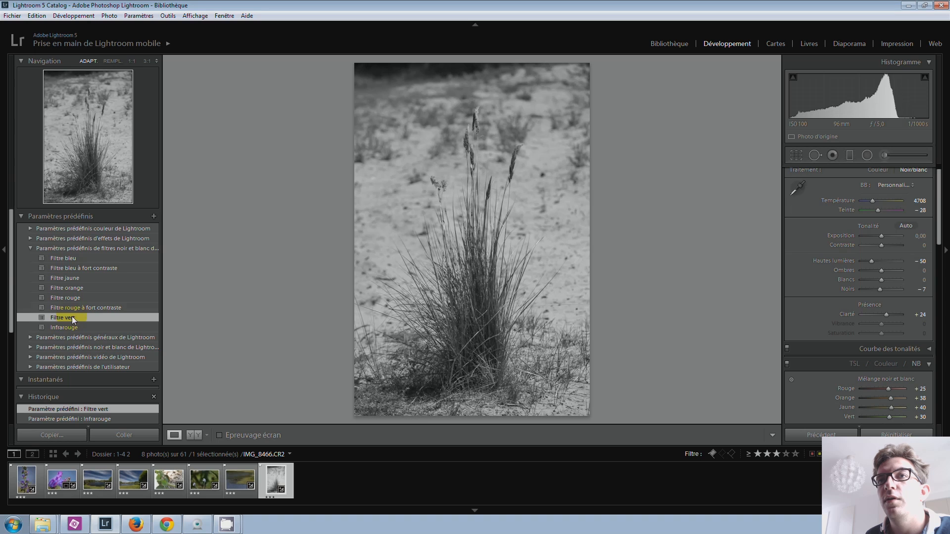
left_click(74, 289)
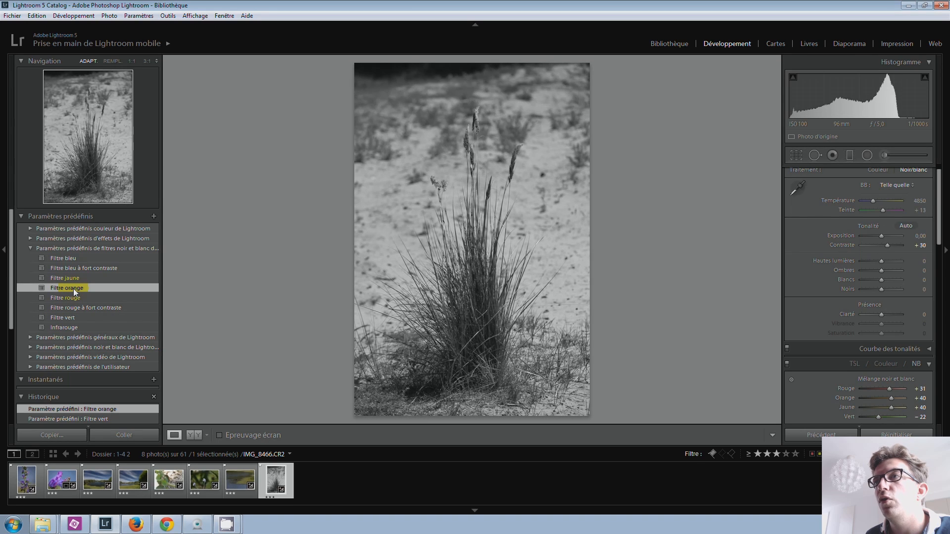
left_click(77, 280)
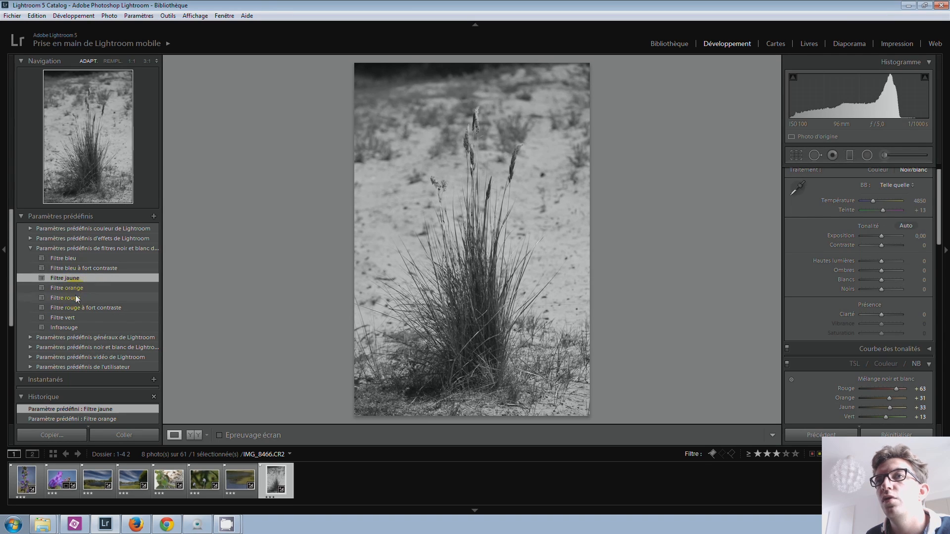
left_click(72, 317)
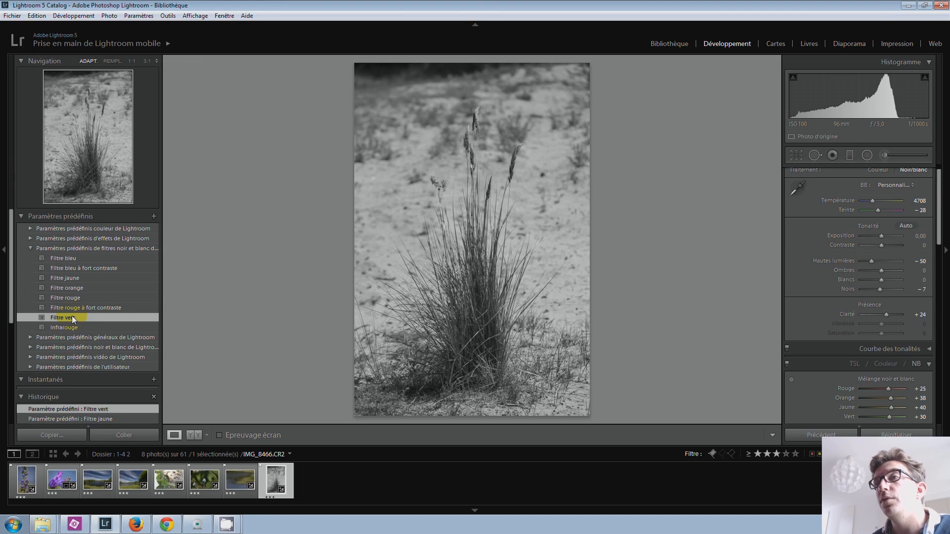
left_click(76, 279)
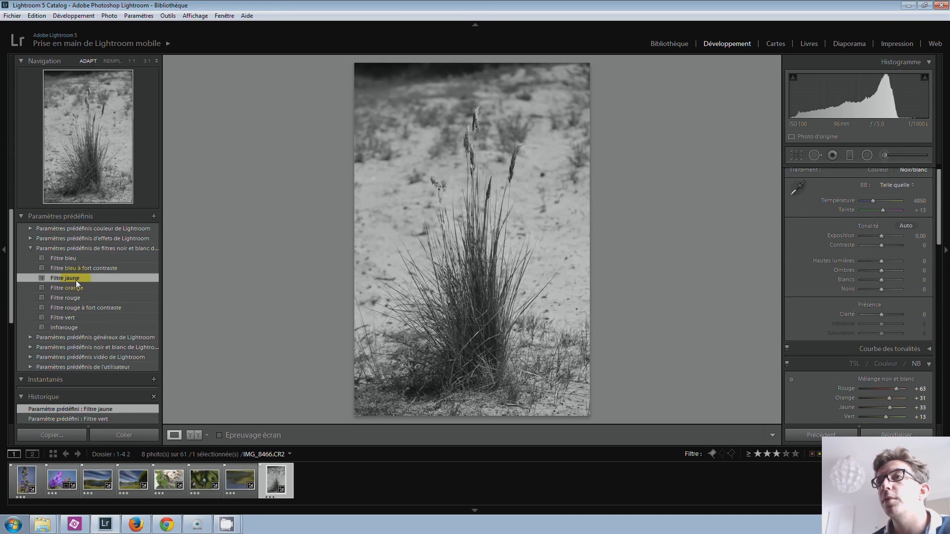
left_click(77, 288)
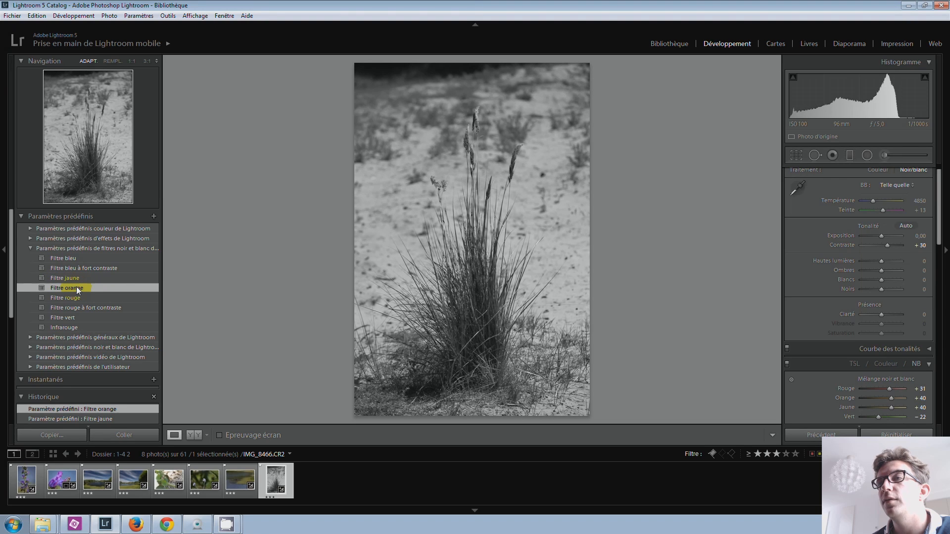
left_click(77, 280)
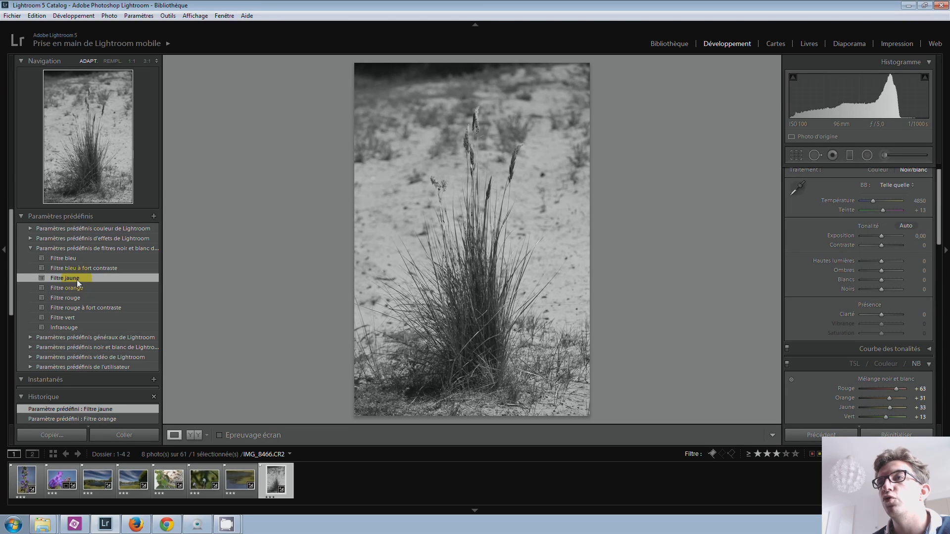
left_click(77, 287)
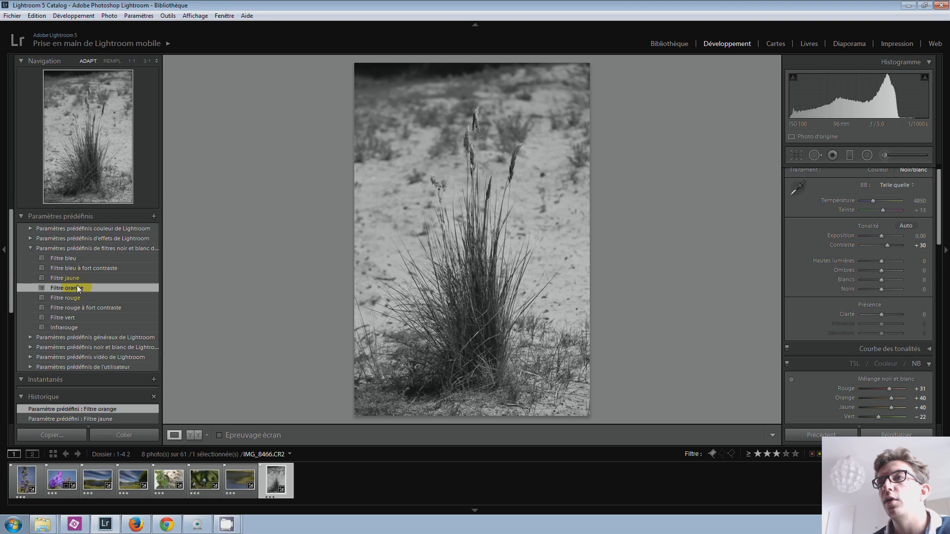
left_click(73, 317)
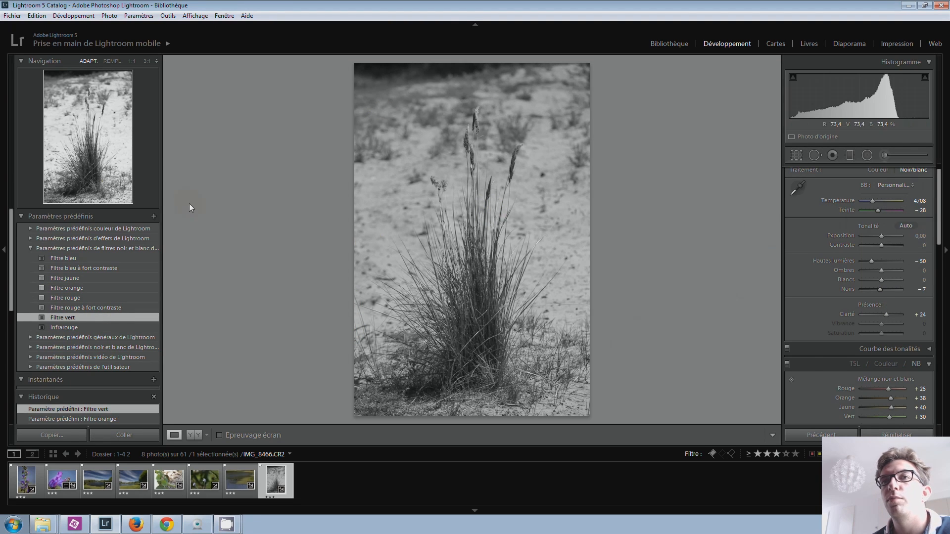
left_click(21, 216)
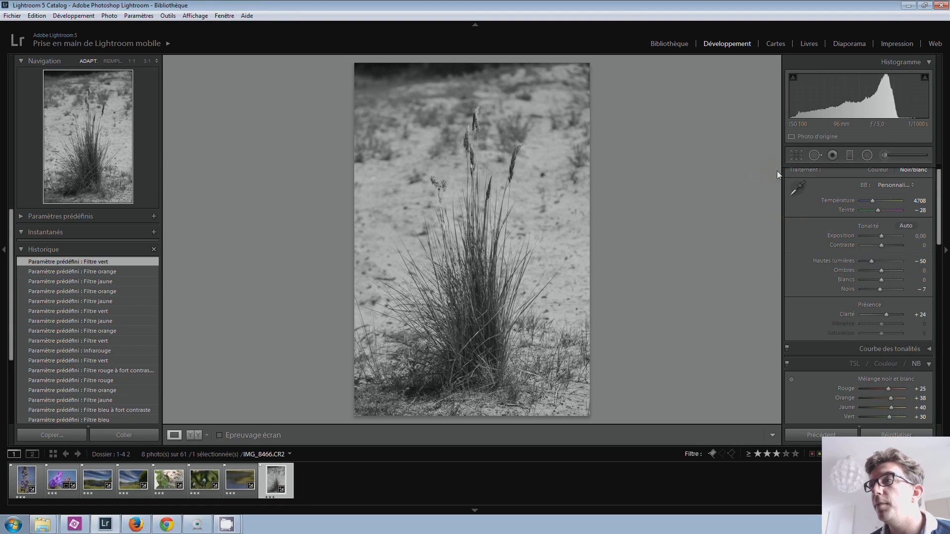
- Adjust the black-and-white mix to red +26, yellow +30 and green +23
scroll(839, 214, "up", 1)
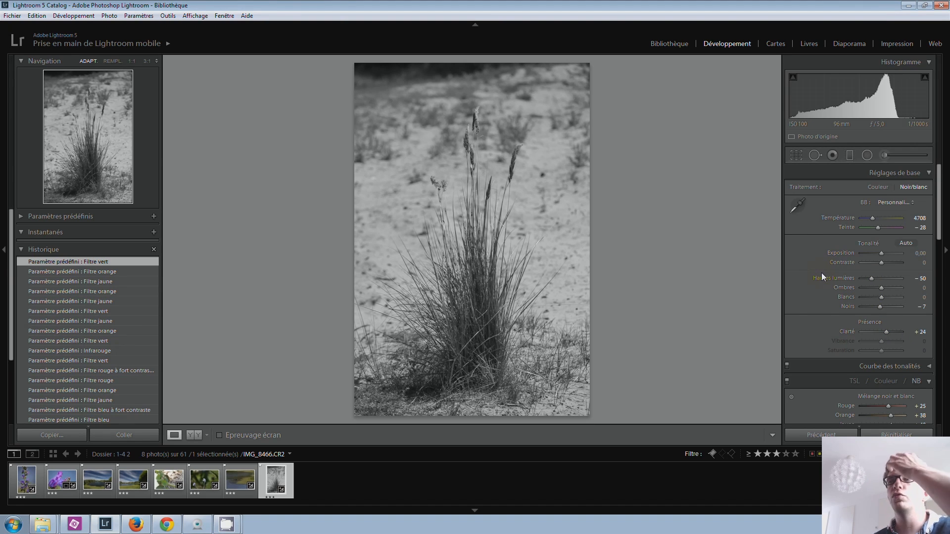
scroll(834, 285, "down", 5)
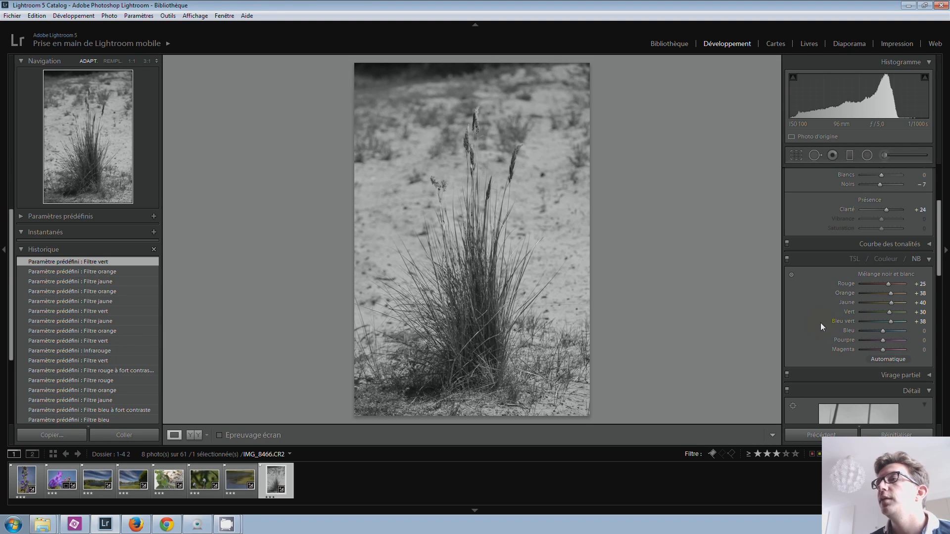
left_click_drag(888, 283, 893, 303)
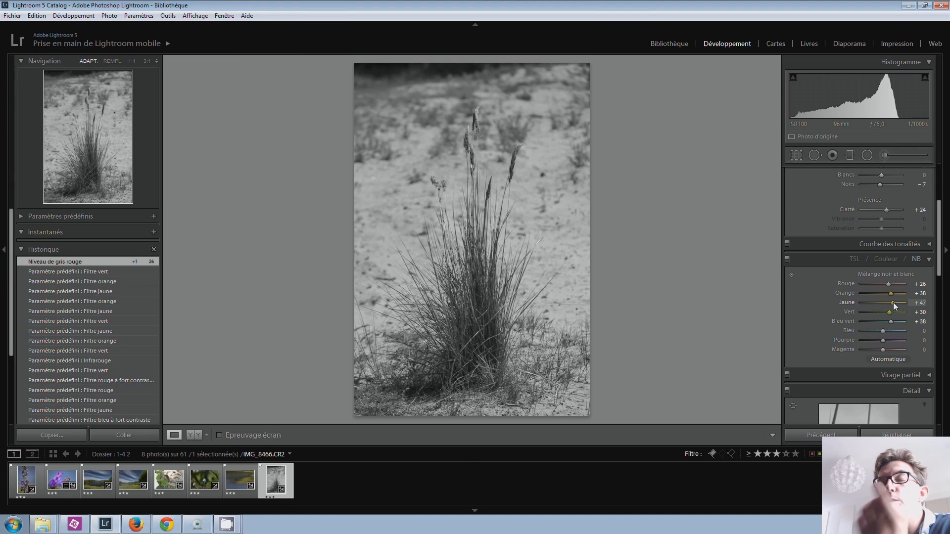
mouse_move(890, 302)
left_mouse_down()
mouse_move(860, 305)
mouse_move(923, 306)
mouse_move(887, 300)
mouse_move(849, 312)
mouse_move(910, 314)
mouse_move(871, 313)
mouse_move(887, 314)
left_mouse_up()
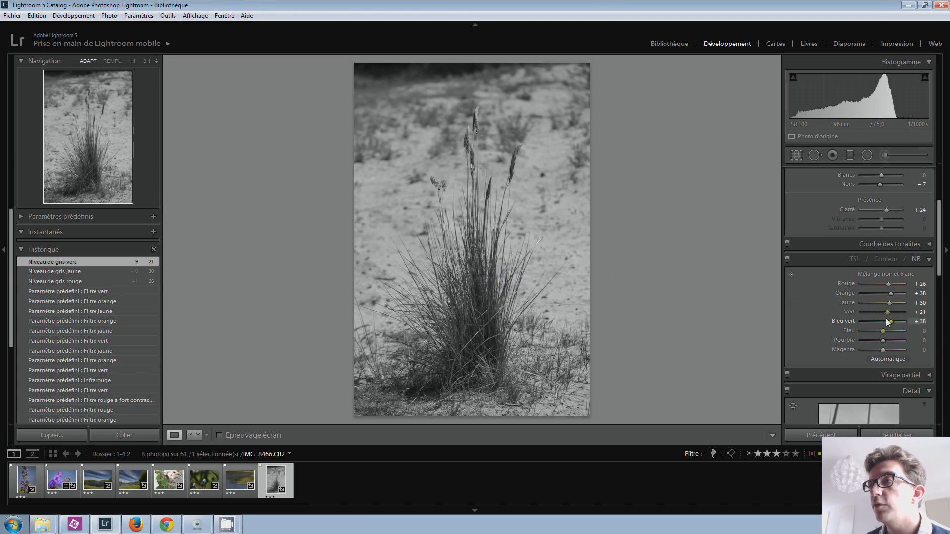
mouse_move(887, 313)
left_mouse_down()
mouse_move(906, 311)
mouse_move(854, 311)
mouse_move(886, 312)
left_mouse_up()
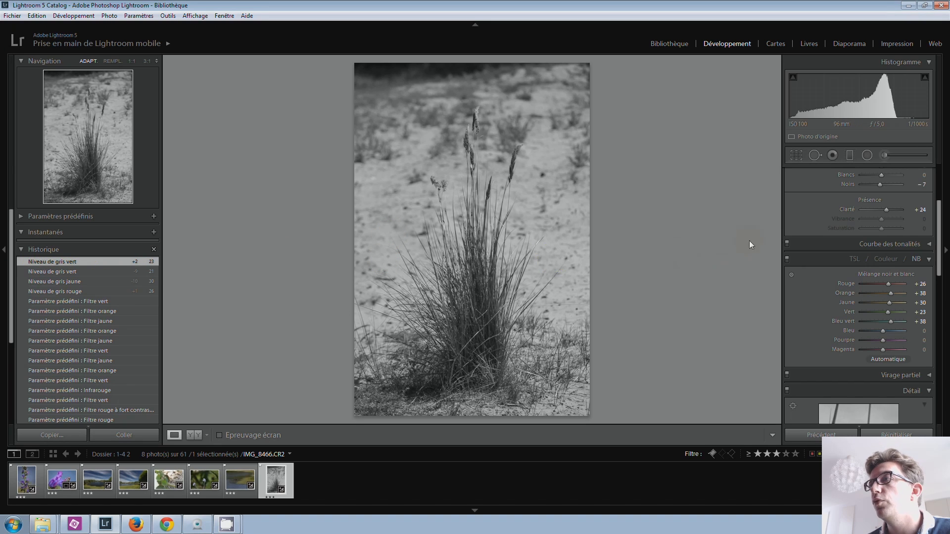
- Revert the photo to its original import state in the history
scroll(84, 322, "down", 5)
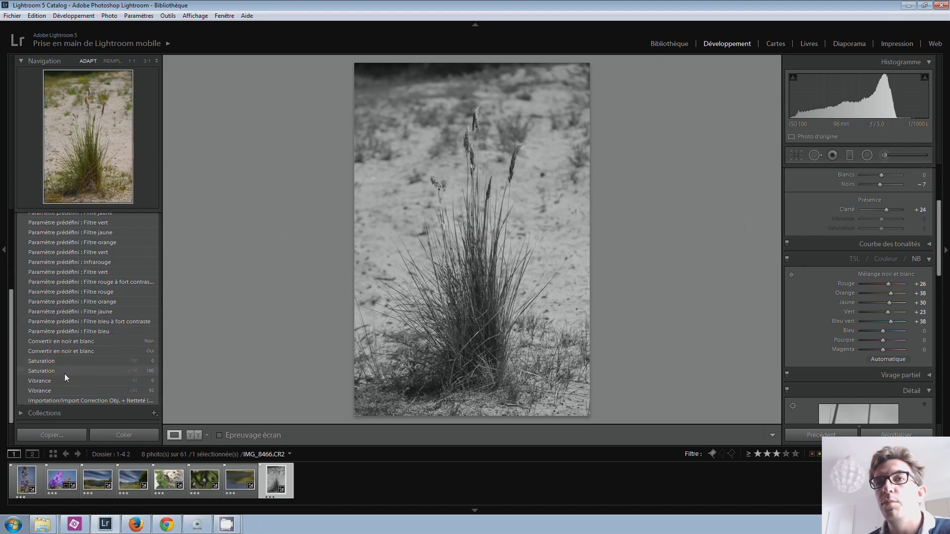
left_click(62, 399)
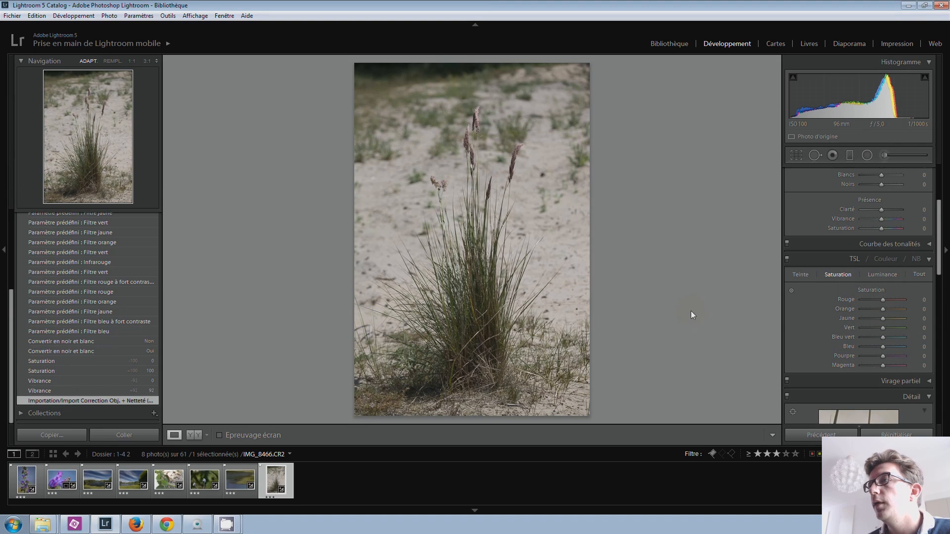
- Set Saturation and Vibrance to -100, and raise the saturation of yellow to +5, green to +7 and aqua to +5
scroll(852, 265, "up", 2)
left_click_drag(880, 291, 798, 288)
left_click_drag(879, 279, 815, 280)
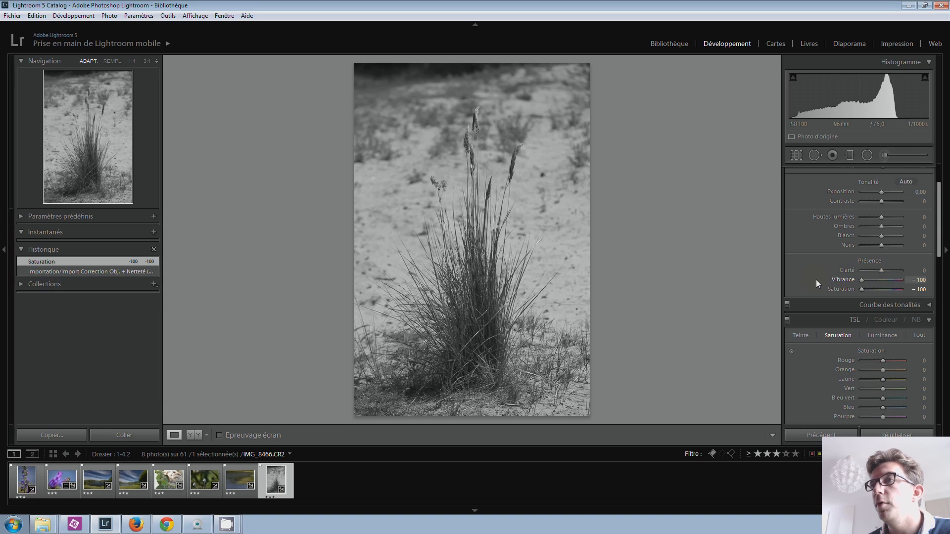
mouse_move(884, 380)
left_mouse_down()
mouse_move(900, 392)
mouse_move(884, 396)
left_mouse_up()
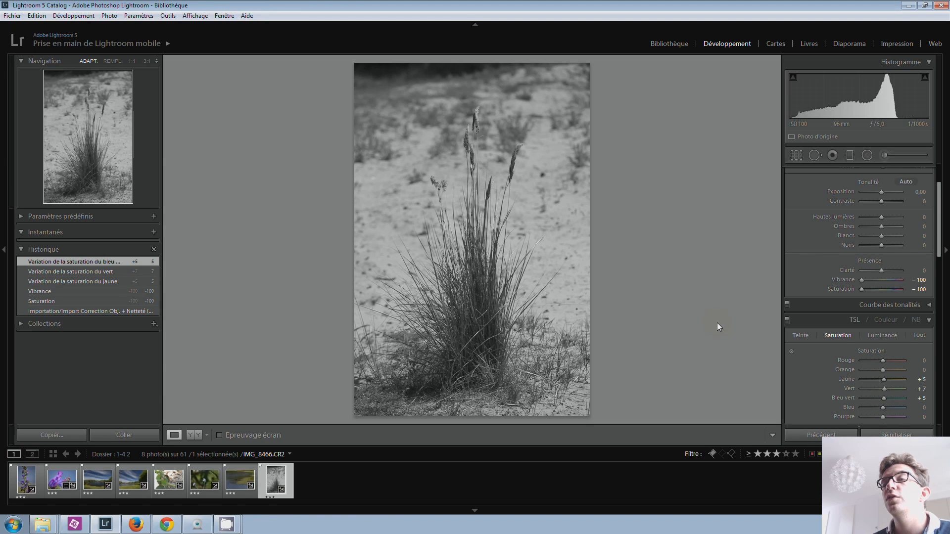
- Reset Vibrance and Saturation to 0, apply the Filtre vert black-and-white preset and collapse the preset list
double_click(862, 280)
double_click(861, 291)
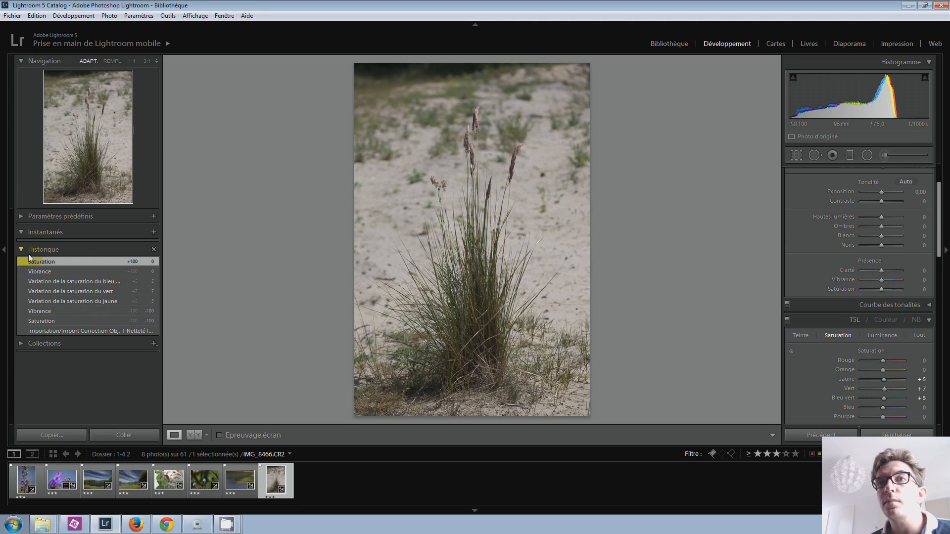
left_click(20, 217)
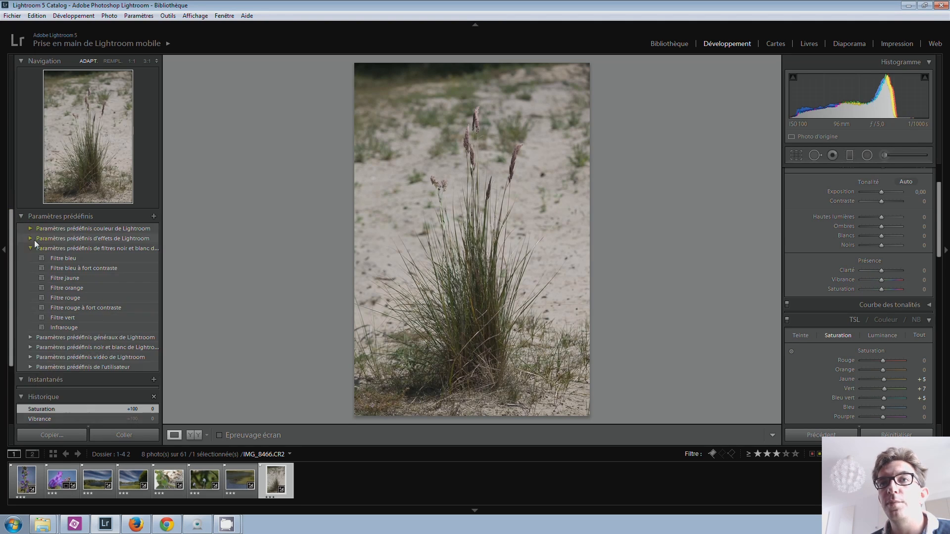
left_click(53, 317)
left_click(22, 216)
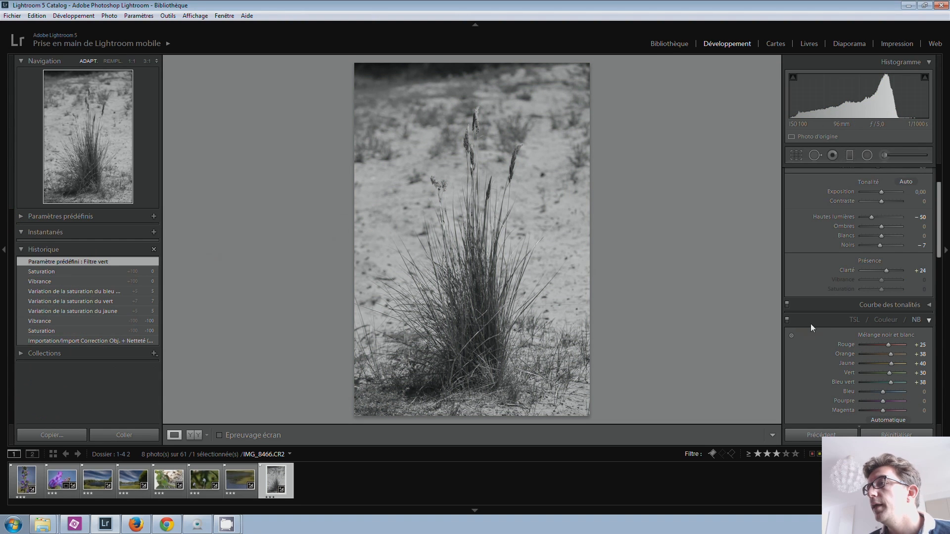
- Raise the photo's exposure in small increments, settling on +0.60
scroll(941, 228, "up", 2)
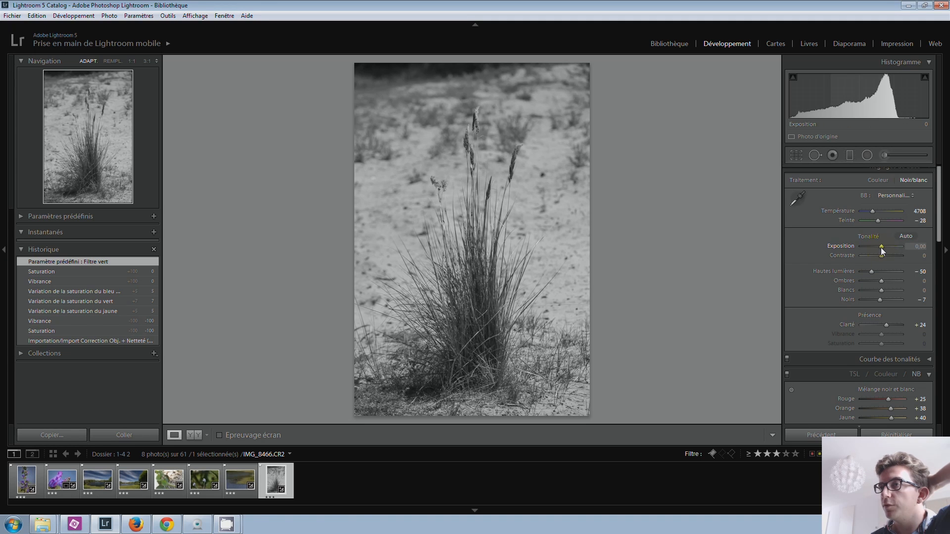
key("Up")
key("Up")
key("Up")
key("Up")
key("Up")
key("Up")
key("Up")
key("Up")
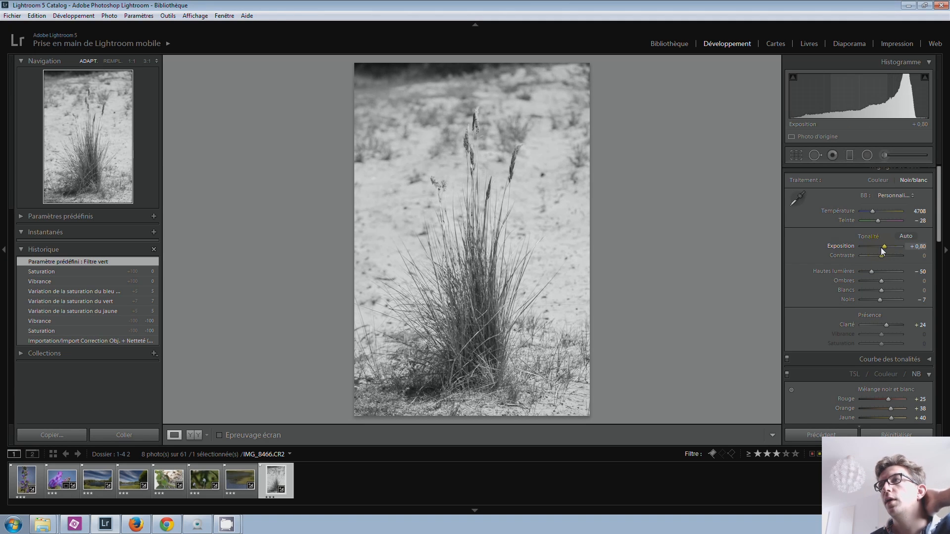
key("Down")
key("Down")
key("Down")
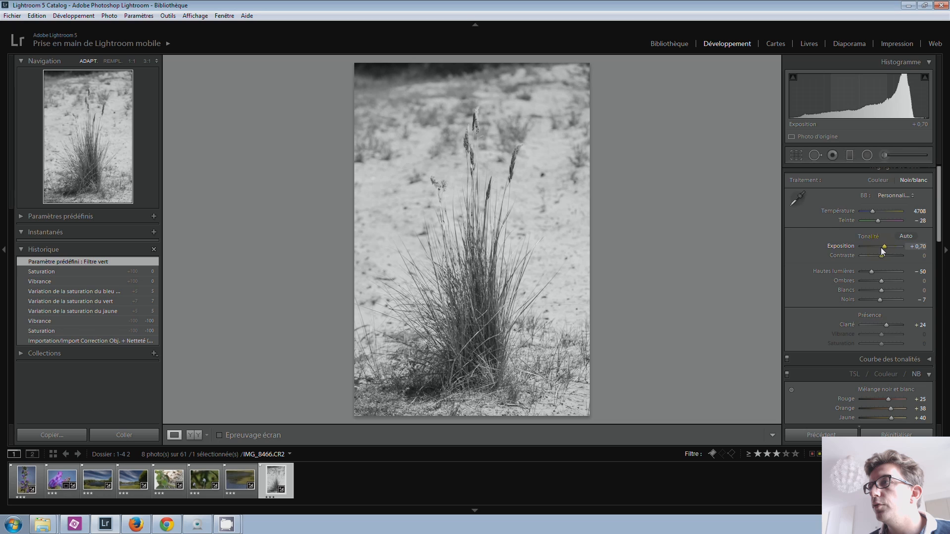
key("Up")
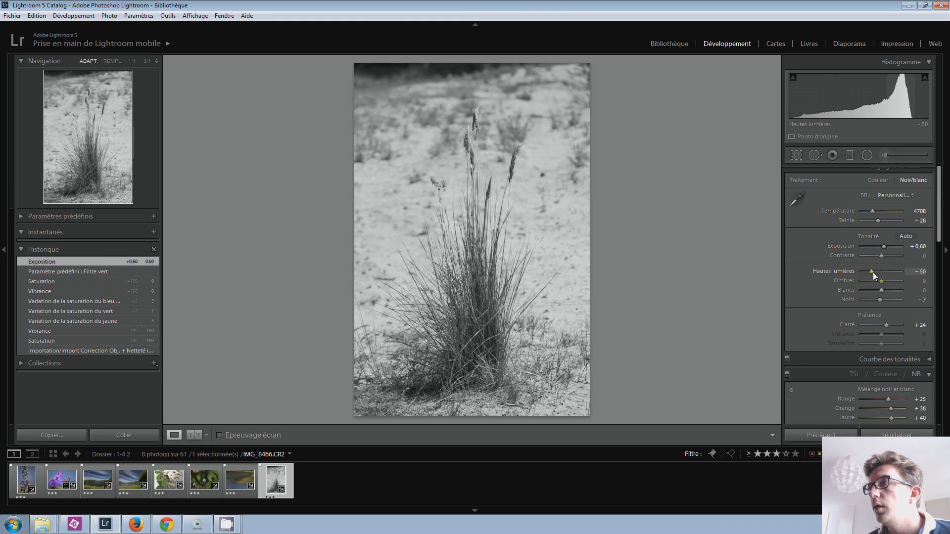
- Try the highlights at -100, and bring them back up to -30
key("Down")
key("Down")
key("Down")
key("Down")
key("Down")
key("Down")
key("Down")
key("Down")
key("Down")
key("Down")
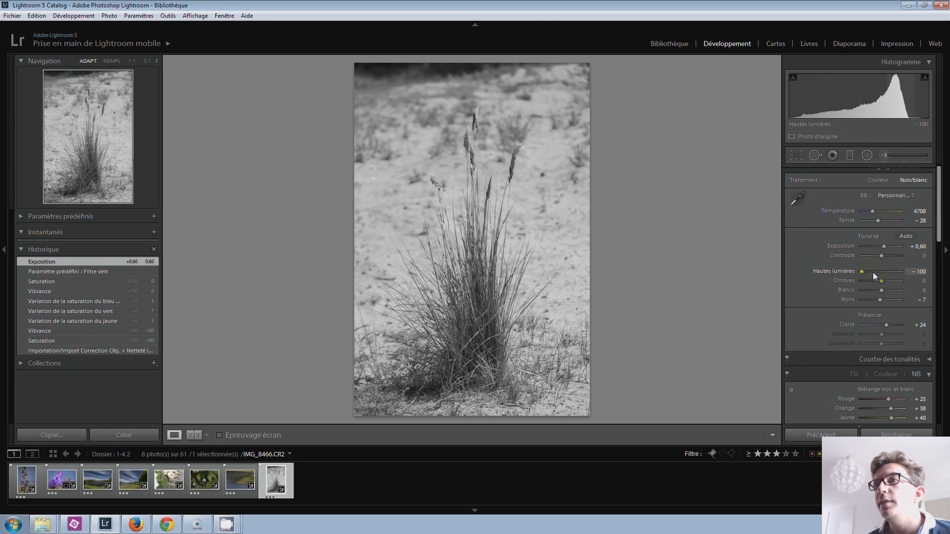
left_click(873, 272)
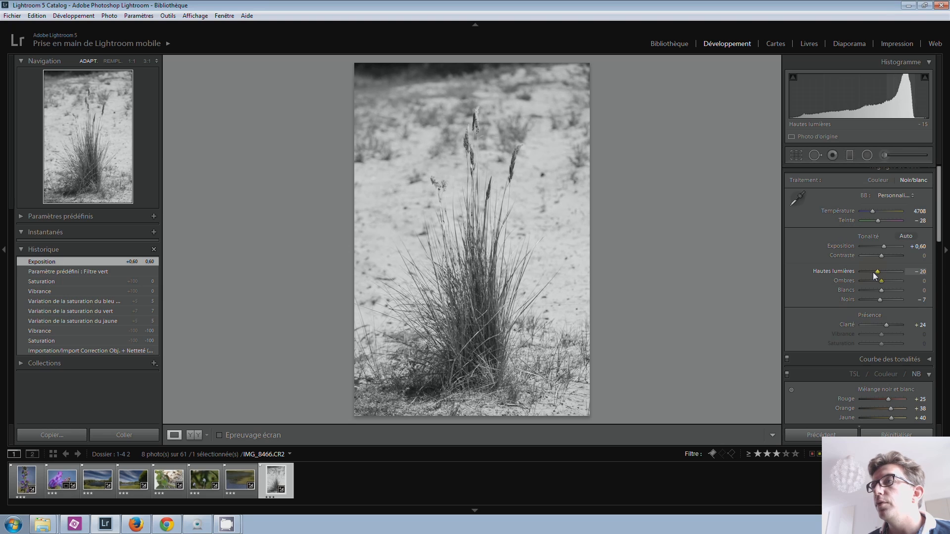
key("Up")
key("Up")
key("Up")
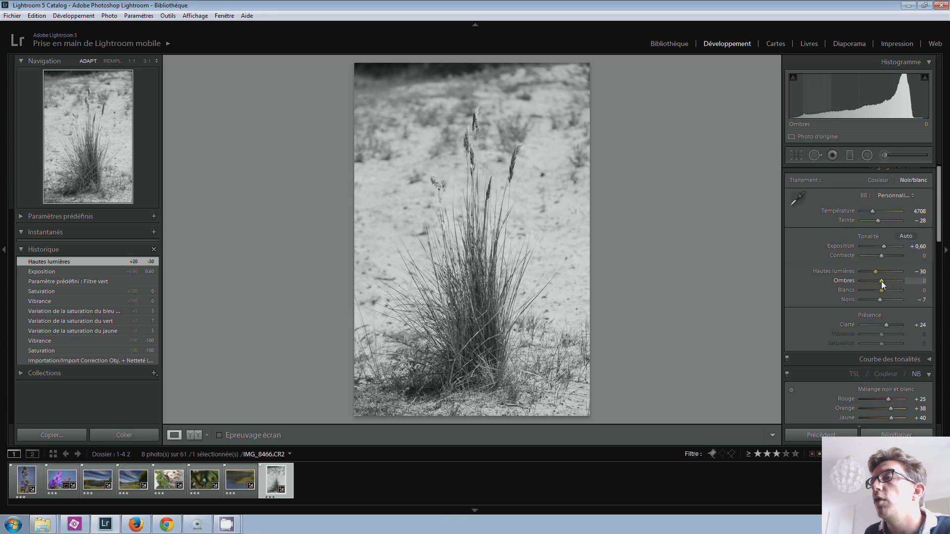
- Set the highlights to -50 and the shadows to +50
key("Down")
key("Down")
key("Down")
key("Down")
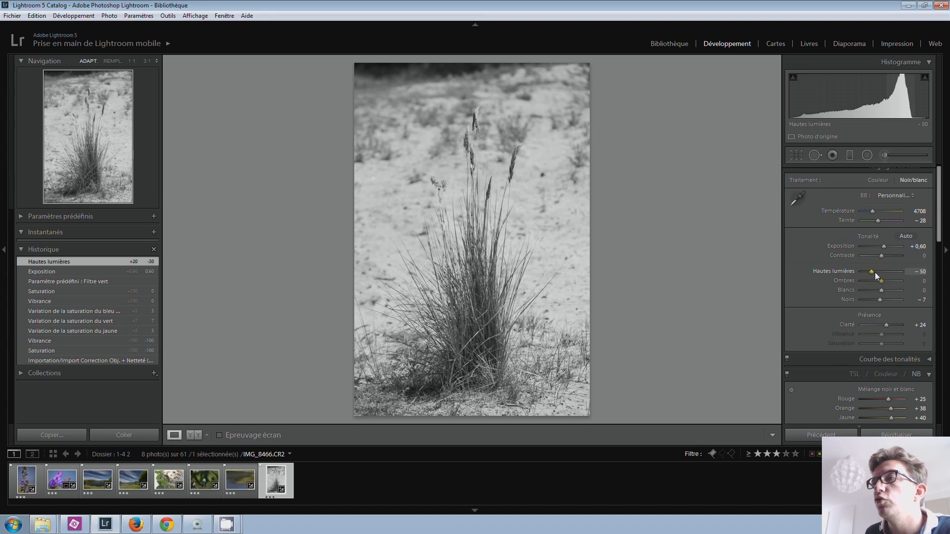
key("Up")
key("Up")
key("Up")
key("Up")
key("Up")
key("Up")
key("Up")
key("Up")
key("Up")
key("Up")
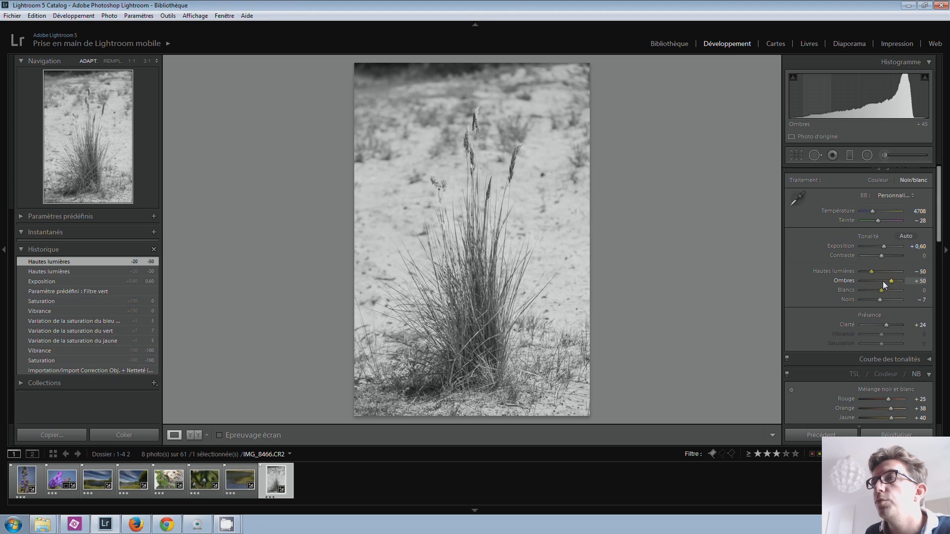
- Raise the whites to +55 and back them off to +50
key("Up")
key("Up")
key("Up")
key("Up")
key("Up")
key("Up")
key("Up")
key("Up")
key("Up")
key("Up")
key("Up")
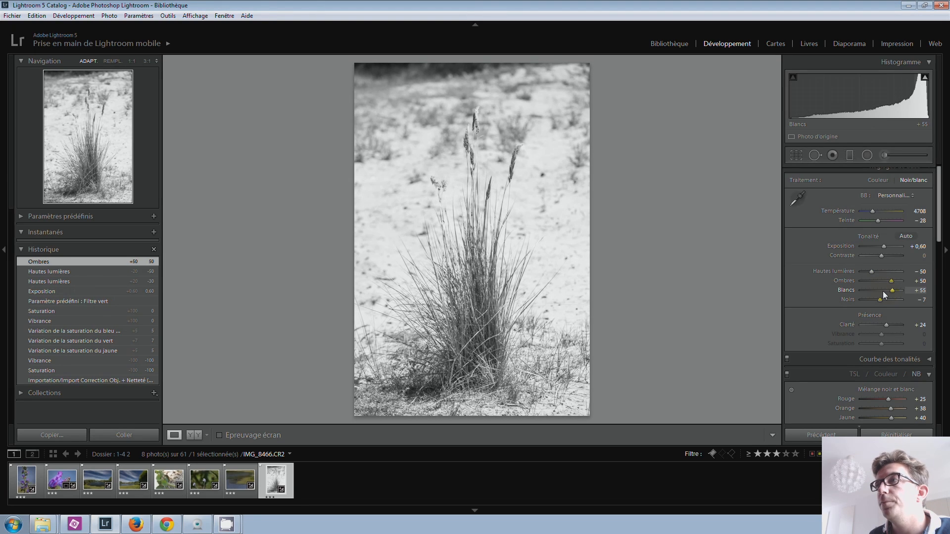
key("Down")
- Lower the blacks to -38
left_click(879, 303)
key("Down")
key("Down")
key("Down")
key("Down")
key("Down")
key("Down")
- Preview the highlight and shadow clipping on the photo, and fine-tune the whites to +57 and the blacks to -48
mouse_move(926, 80)
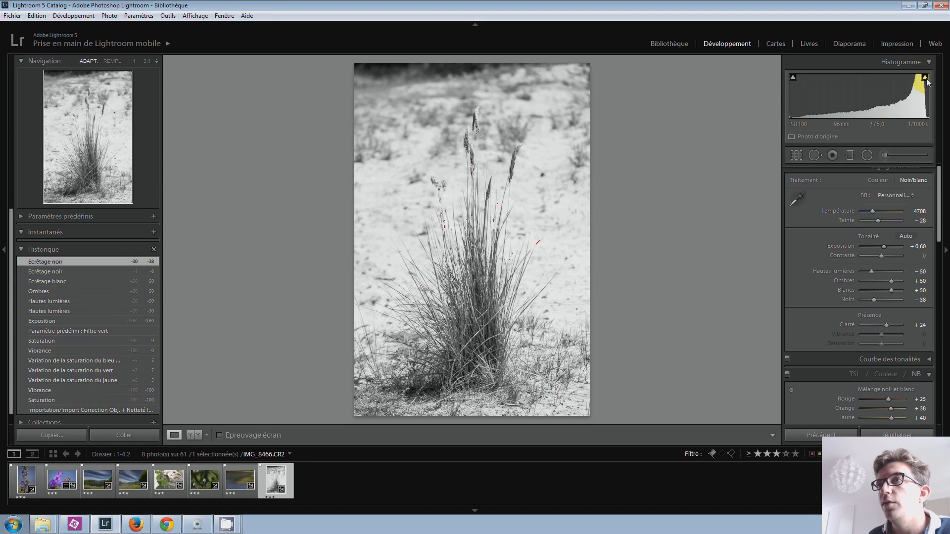
left_click(893, 292)
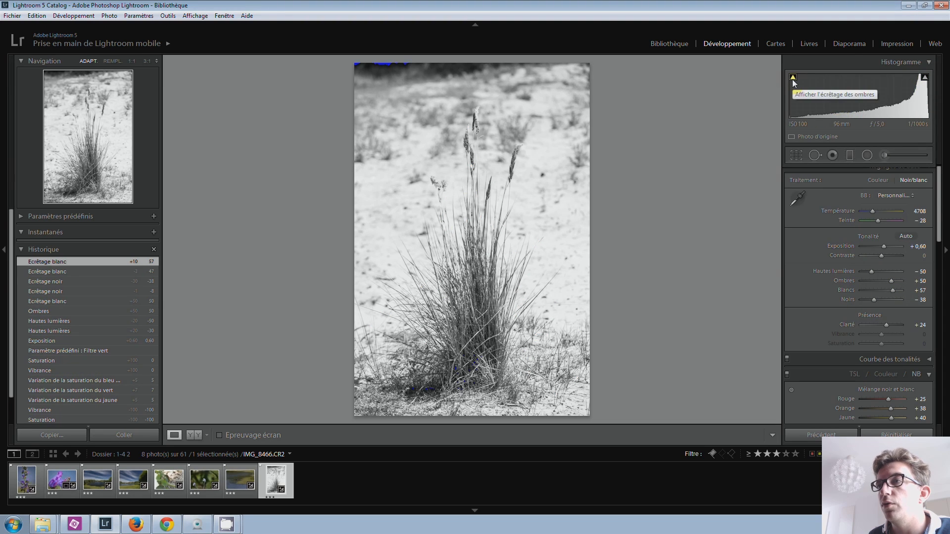
left_click_drag(874, 302, 872, 302)
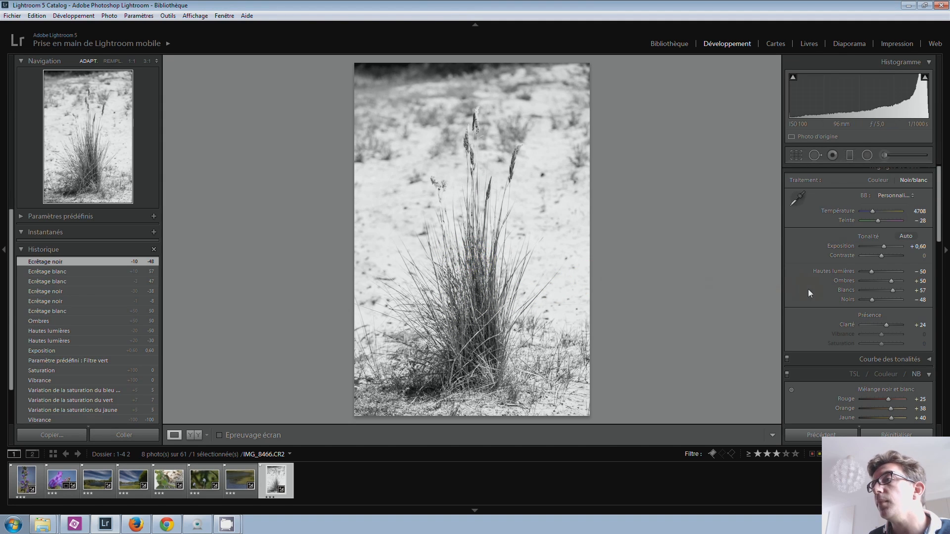
- Reset the blacks, whites, shadows and highlights to 0
double_click(871, 299)
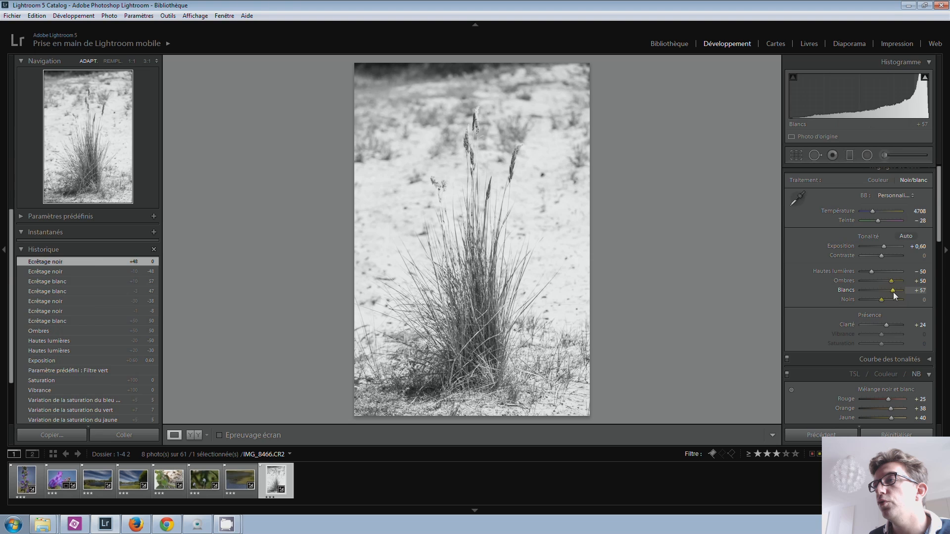
double_click(893, 291)
double_click(892, 283)
double_click(881, 272)
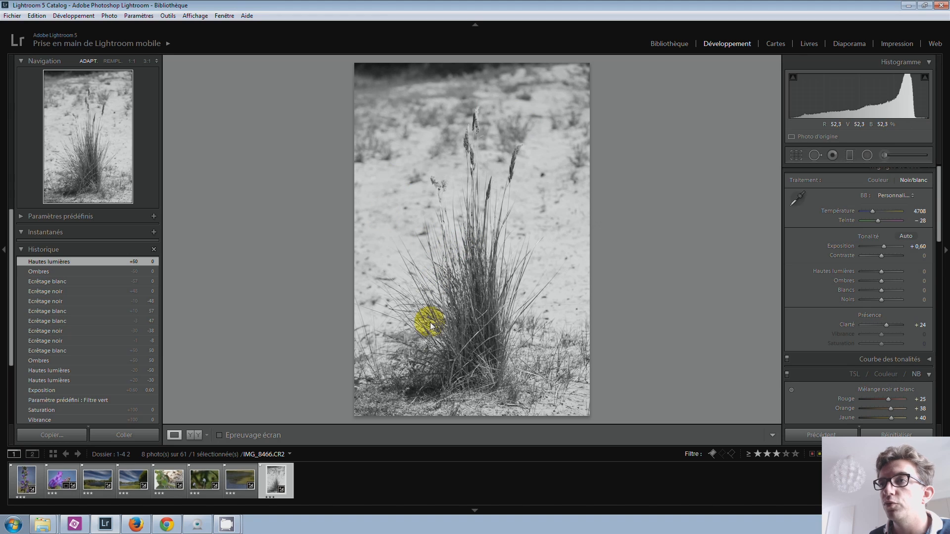
- Raise the highlights to +70 to brighten the sand
key("shift+Up")
key("shift+Up")
key("shift+Up")
key("shift+Up")
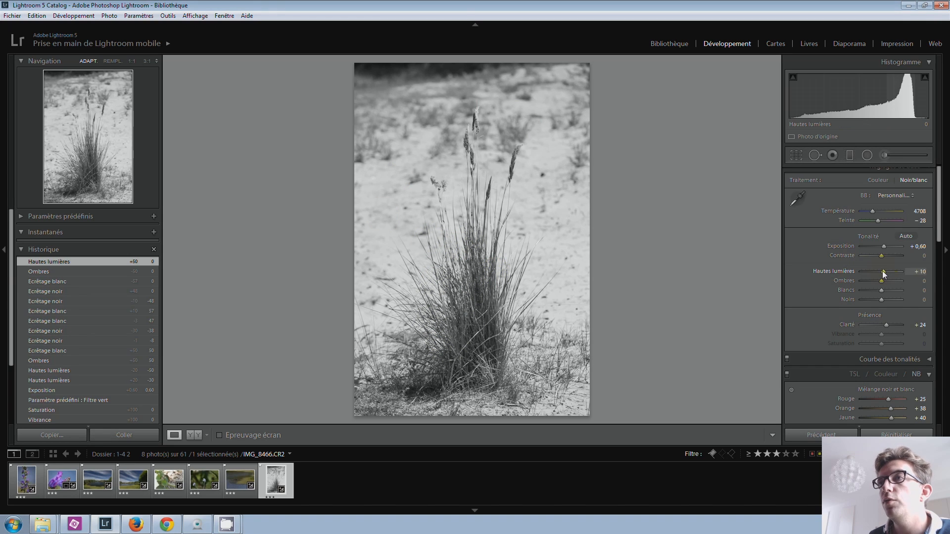
key("shift+Up")
key("shift+Down")
key("shift+Down")
key("Up")
key("Up")
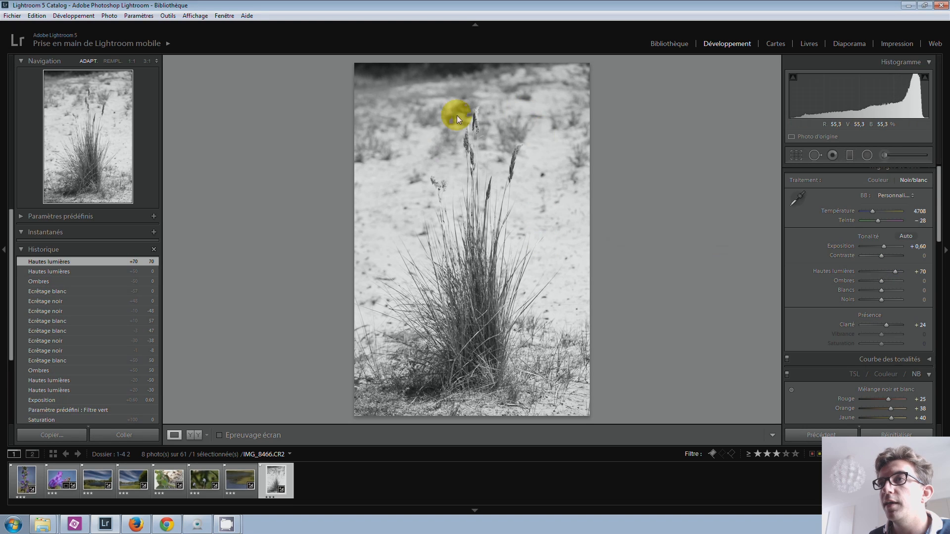
- Raise the whites to +25
key("Up")
key("Up")
key("Up")
key("Up")
key("Up")
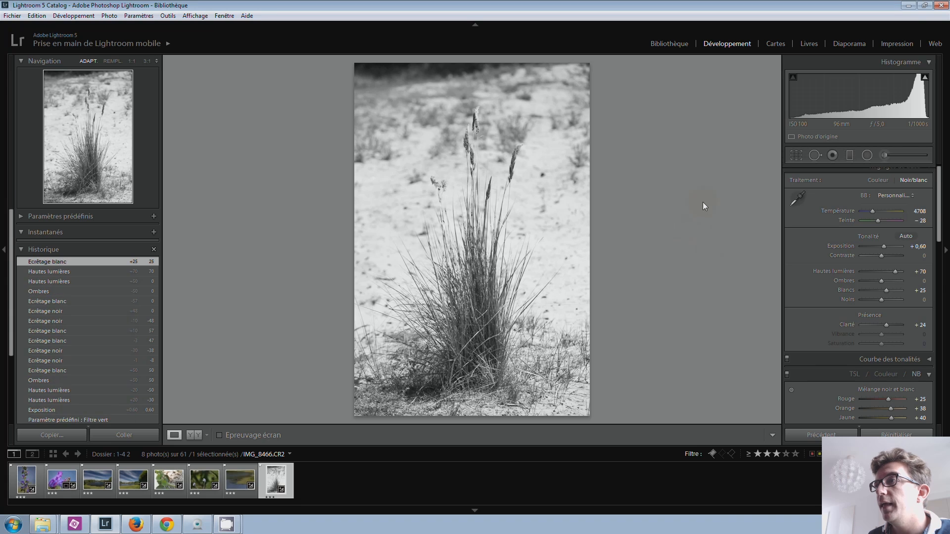
- Lower the shadows to -80 to darken the grass
key("Down")
key("Down")
key("Down")
key("Down")
key("Down")
key("Down")
key("Down")
key("Down")
key("Down")
key("Down")
key("Down")
key("Down")
key("Down")
key("Down")
key("Down")
key("Down")
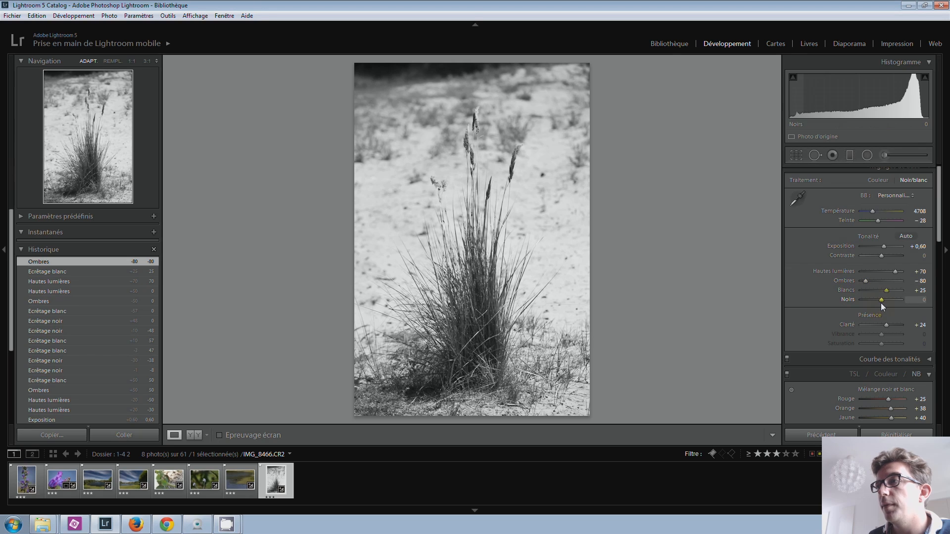
- Lower the blacks to -20 and ease the shadows to -60
key("Down")
key("Down")
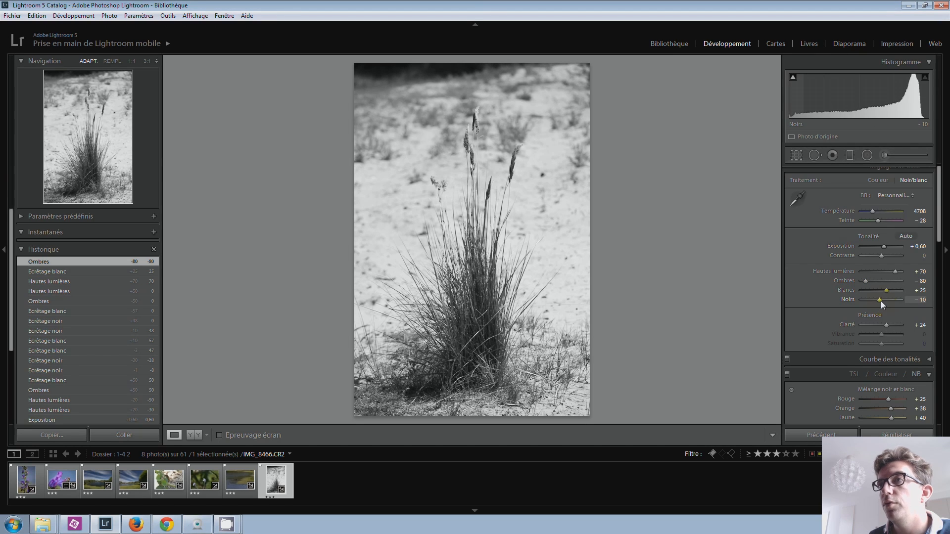
key("Up")
key("Up")
key("Up")
key("Up")
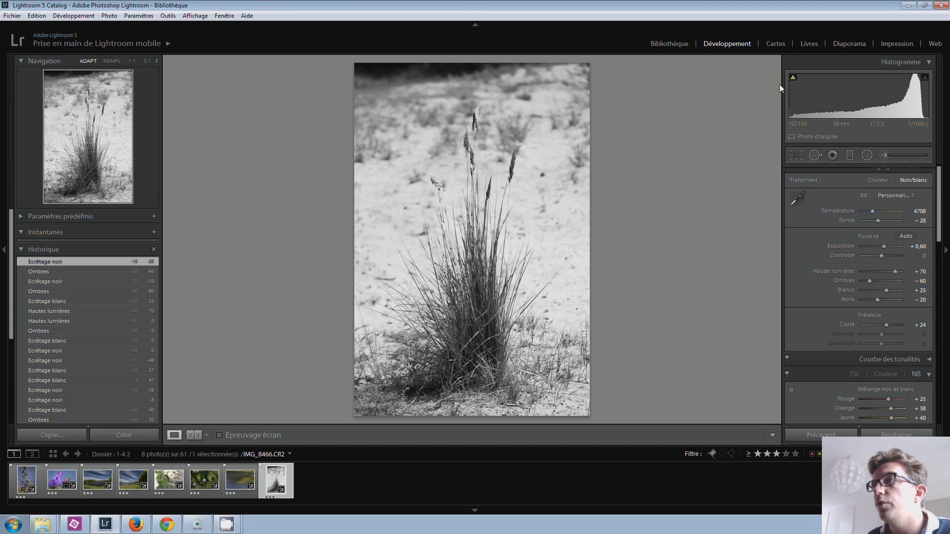
- Try the blacks at -40, settle on -35 and check the shadow clipping
left_click(873, 301)
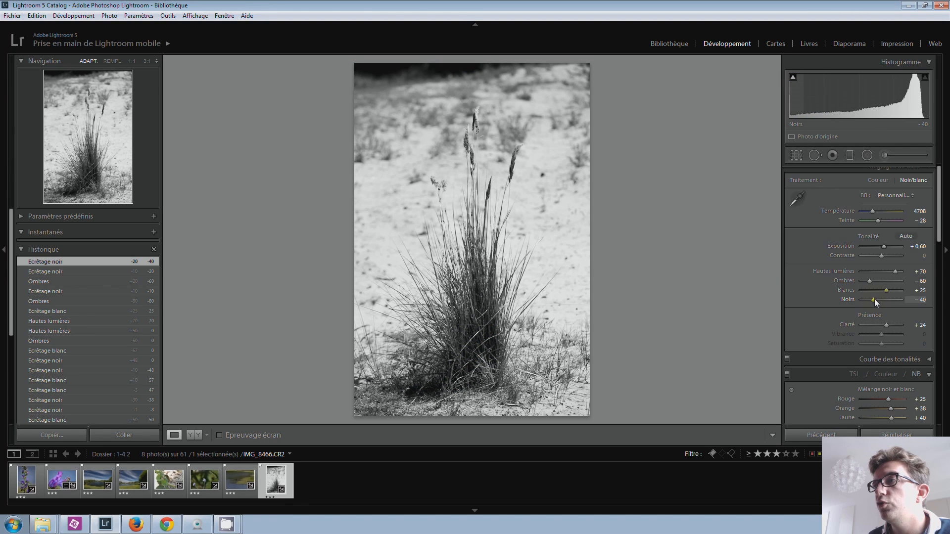
left_click_drag(874, 299, 874, 299)
mouse_move(797, 80)
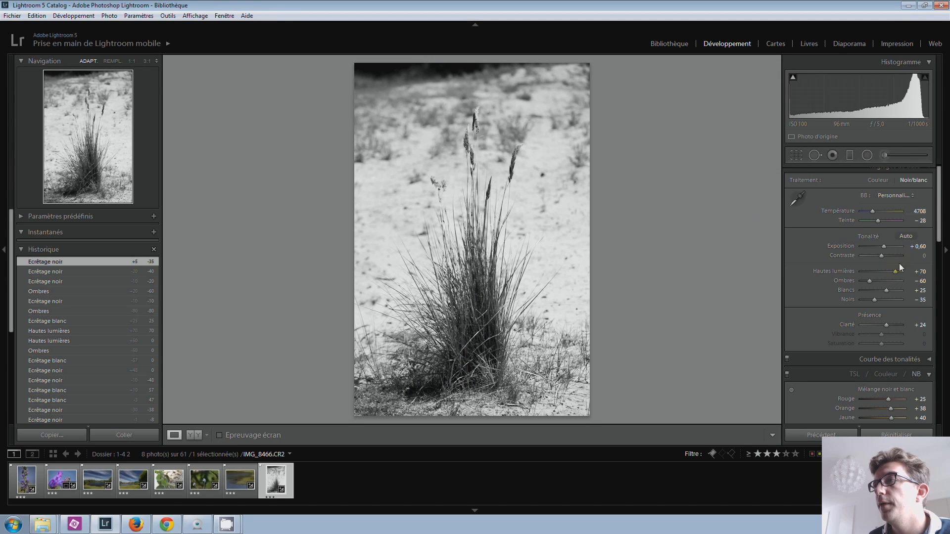
- Try the whites at +35 and +45 while previewing highlight clipping, and settle on +15
left_click_drag(888, 291, 891, 292)
mouse_move(930, 82)
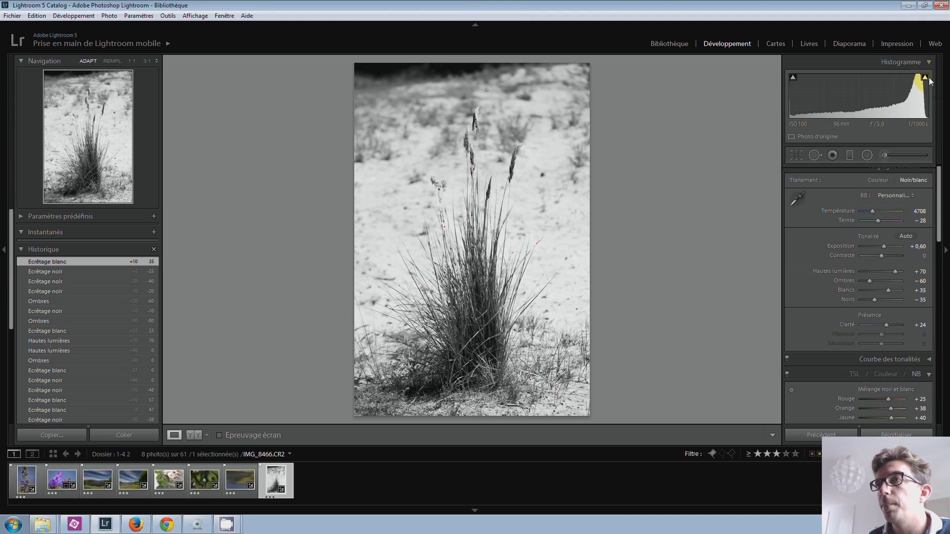
left_click_drag(889, 290, 891, 290)
mouse_move(925, 79)
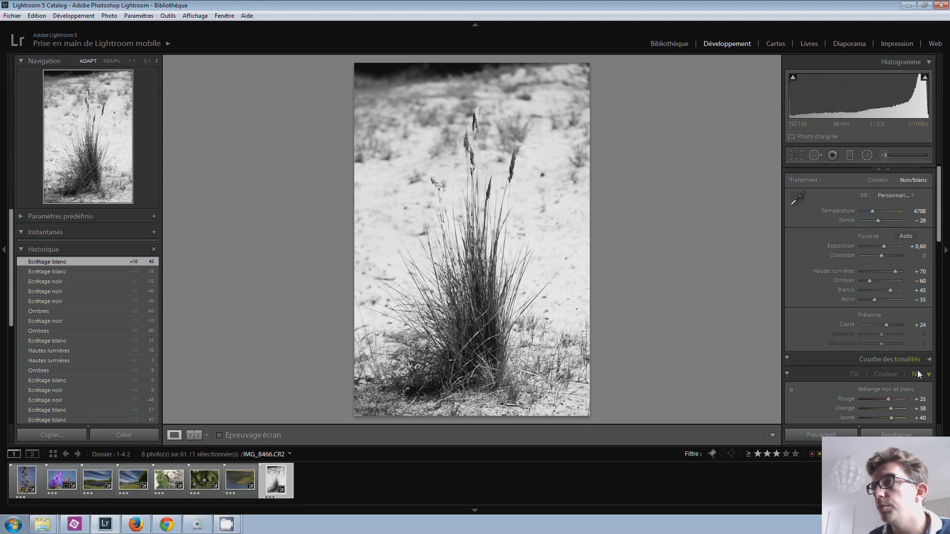
left_click_drag(891, 290, 888, 290)
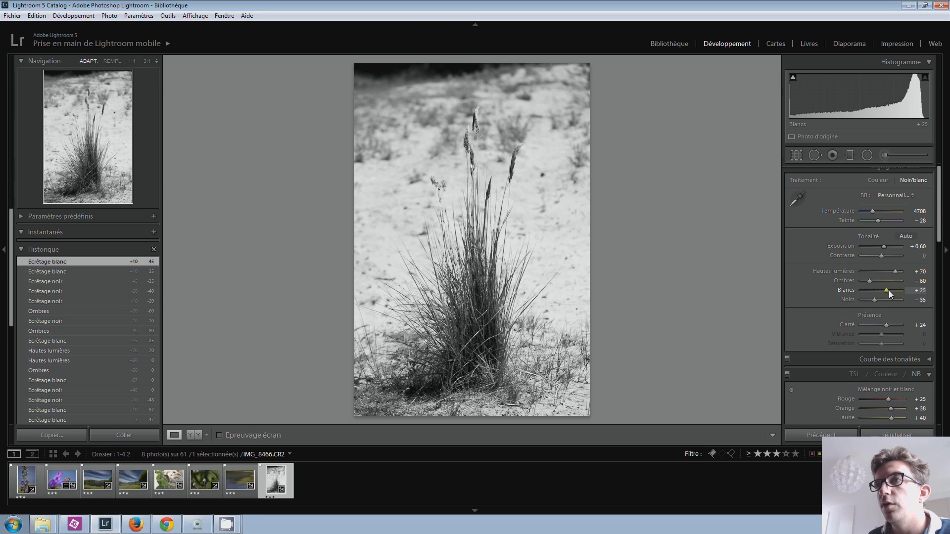
key("Down")
key("Down")
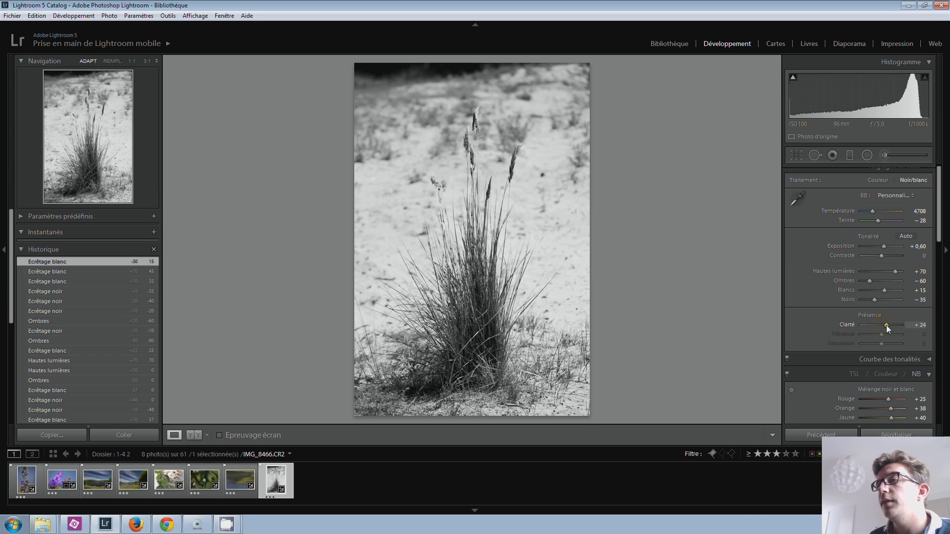
- Try Clarity at +100, settle on +55, and inspect the grass stems at 1:1 before returning to the full view
left_click_drag(886, 326, 906, 322)
key("Down")
key("Down")
key("Down")
key("Down")
key("Down")
key("Down")
key("Down")
key("Down")
key("Down")
key("Down")
key("Down")
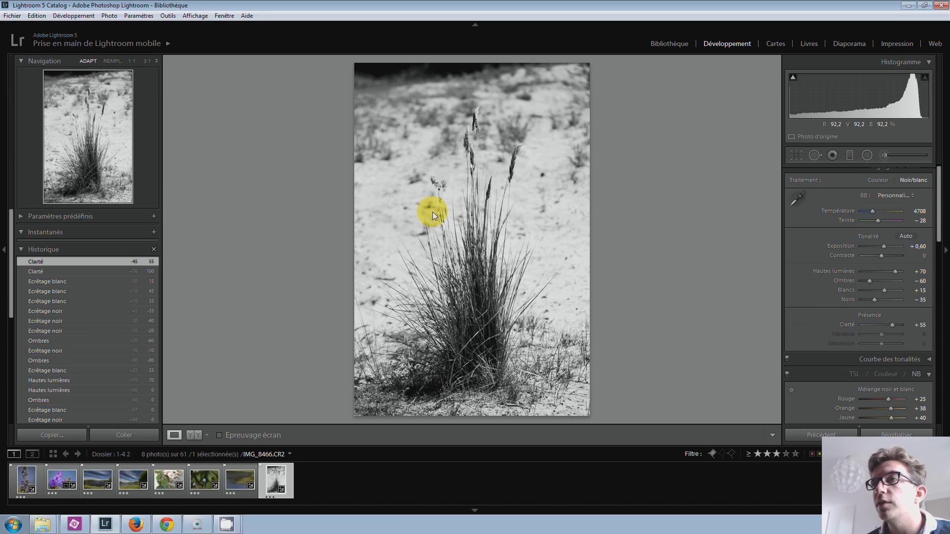
left_click(461, 190)
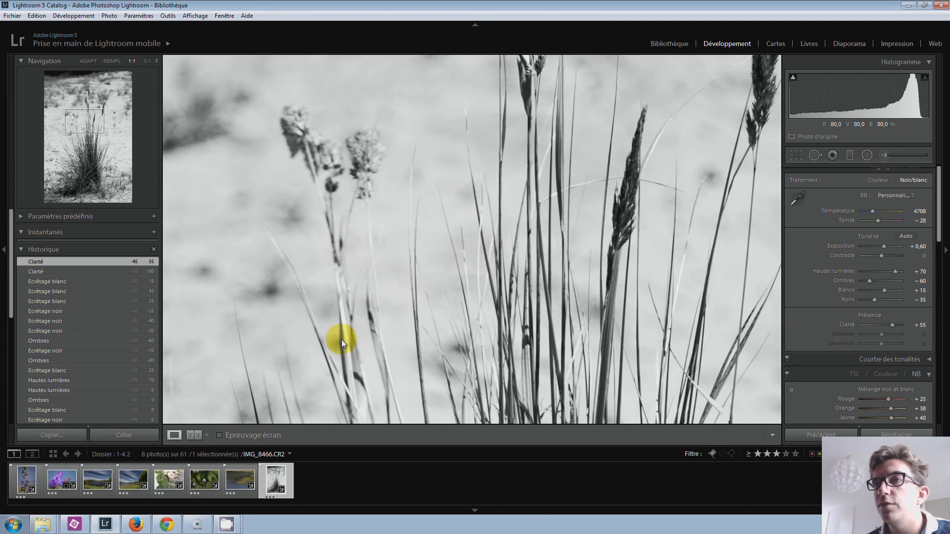
left_click_drag(505, 232, 525, 273)
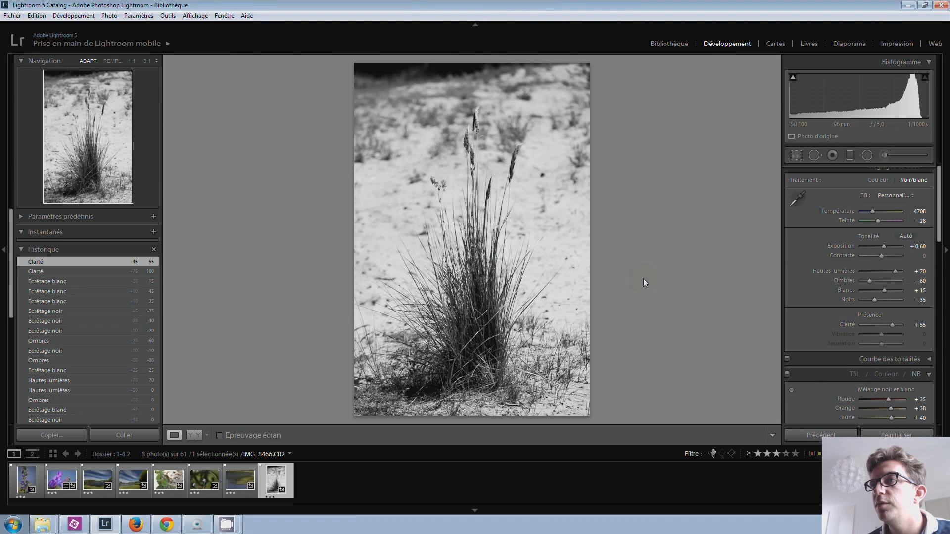
- Lower the grass photo's Clarity to +40
key("Down")
key("Down")
key("Down")
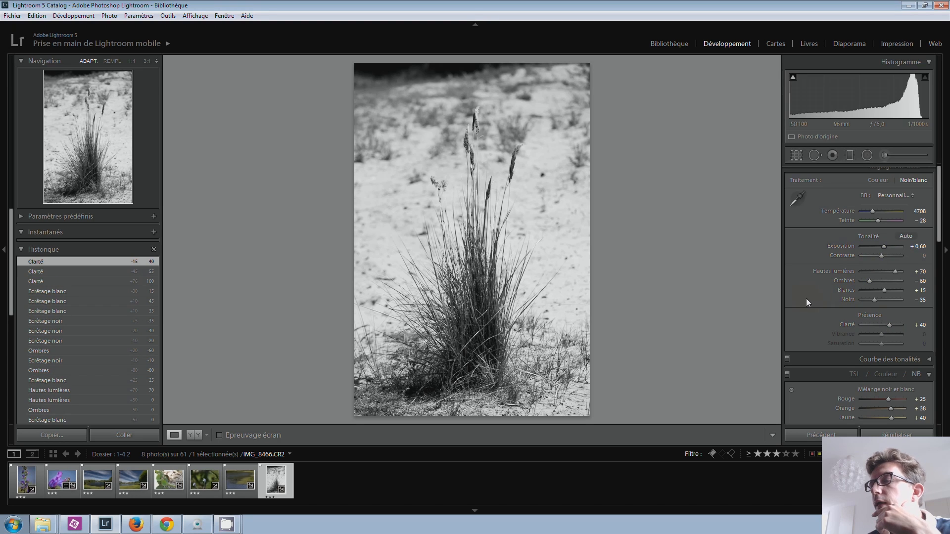
- In the black-and-white mix, try Red at +23 and 0, settle on +26, and try Orange at -100
scroll(805, 300, "down", 3)
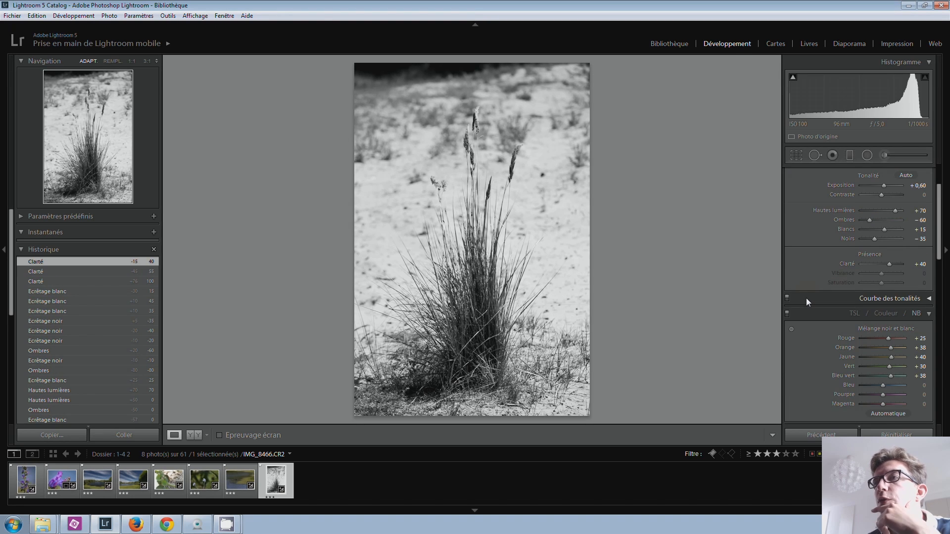
scroll(824, 342, "down", 3)
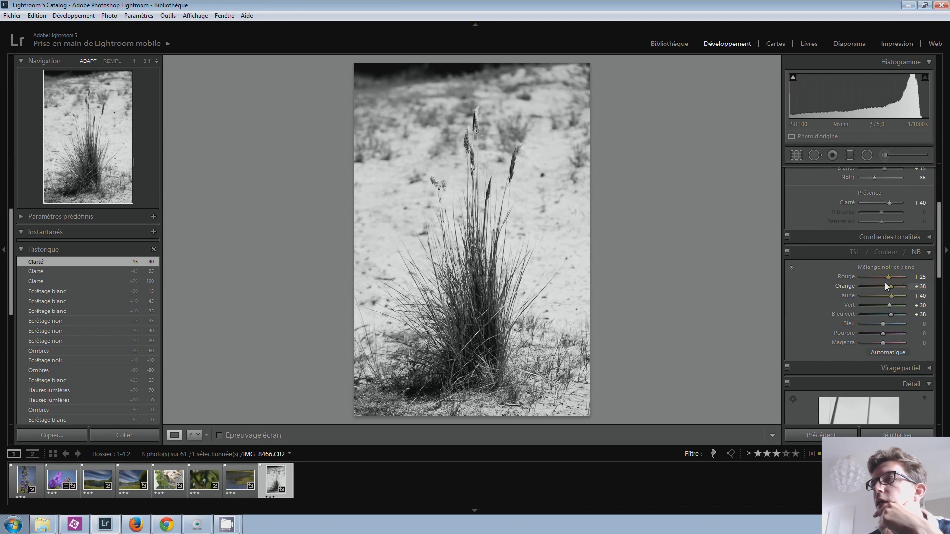
mouse_move(888, 278)
left_mouse_down()
mouse_move(861, 278)
mouse_move(885, 275)
left_mouse_up()
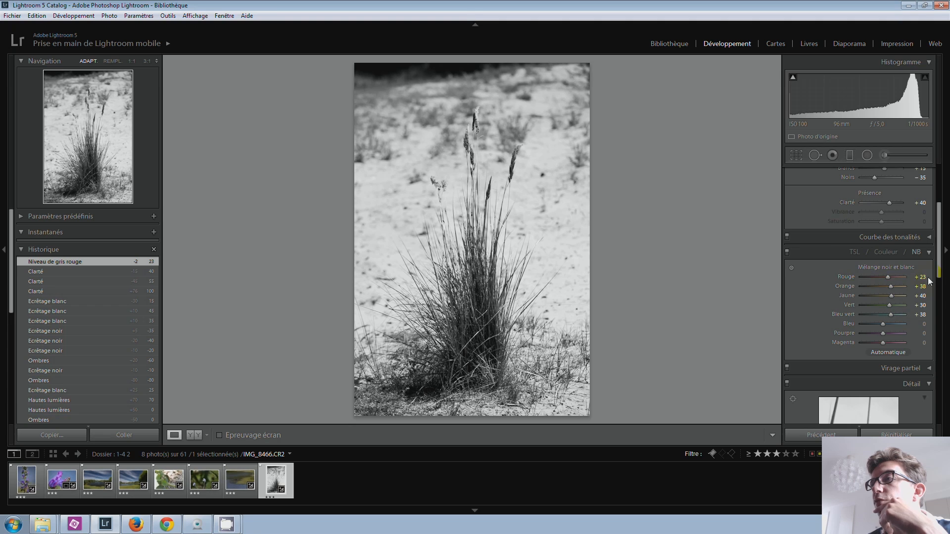
double_click(888, 279)
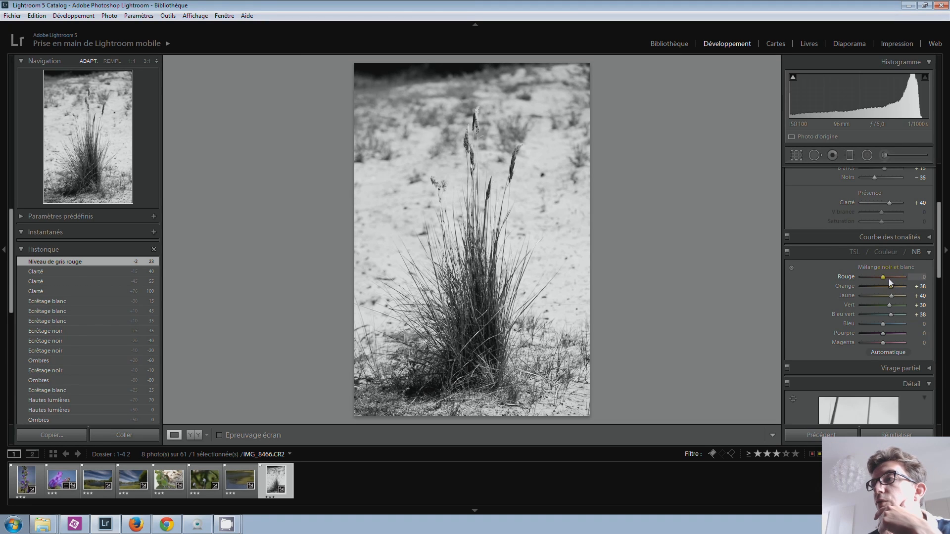
left_click_drag(884, 278, 857, 291)
- Set Orange in the black-and-white mix to +19 while inspecting the seed heads at 1:1, and return to the full view
left_click_drag(542, 154, 547, 239)
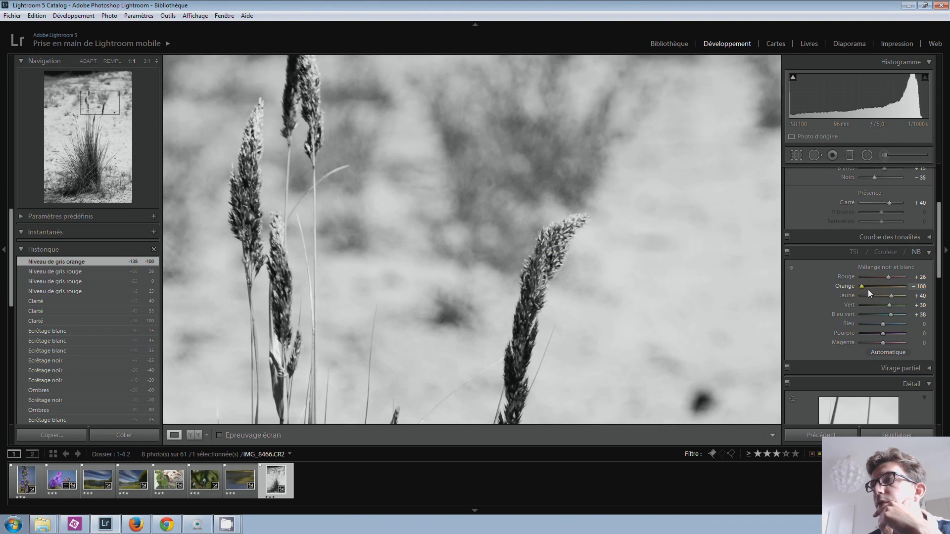
left_click_drag(864, 287, 897, 291)
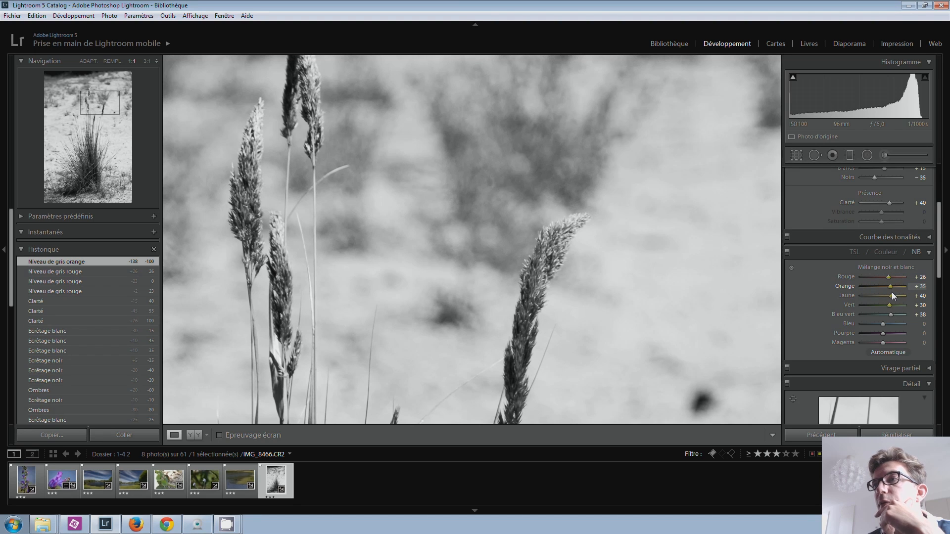
left_click_drag(902, 292, 889, 285)
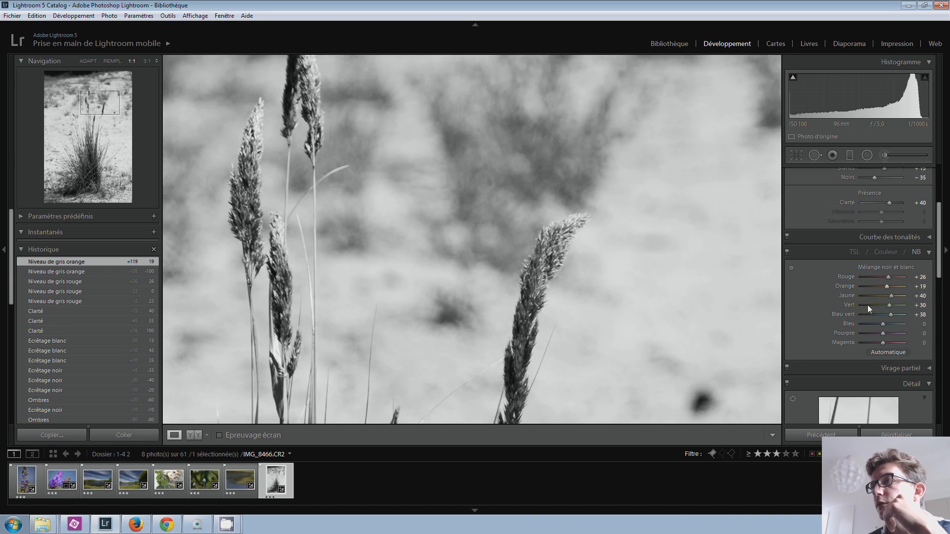
left_click(709, 287)
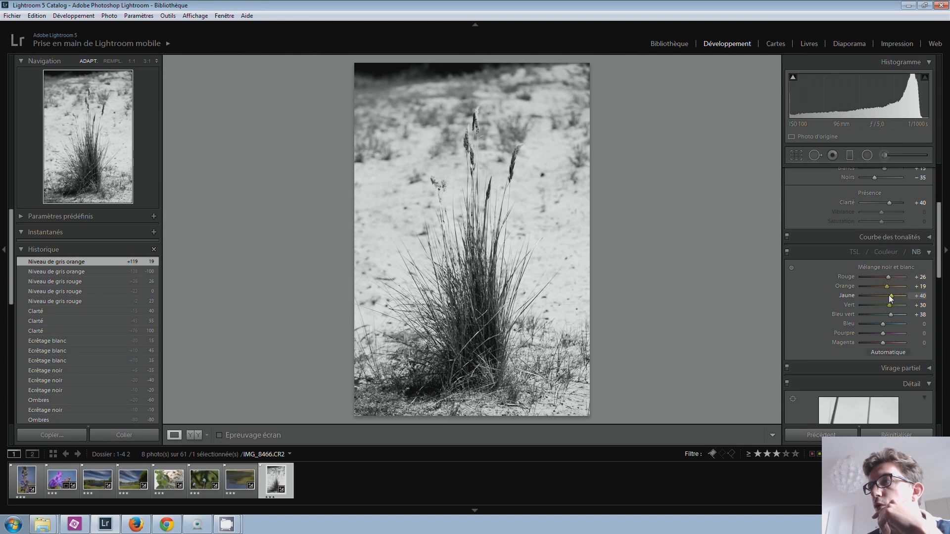
- Set the black-and-white mix to Yellow +33, Green -23, Aqua +42, Blue +2, Purple +9 and Magenta +9
mouse_move(890, 295)
left_mouse_down()
mouse_move(861, 295)
mouse_move(916, 297)
mouse_move(872, 302)
mouse_move(913, 302)
mouse_move(889, 303)
left_mouse_up()
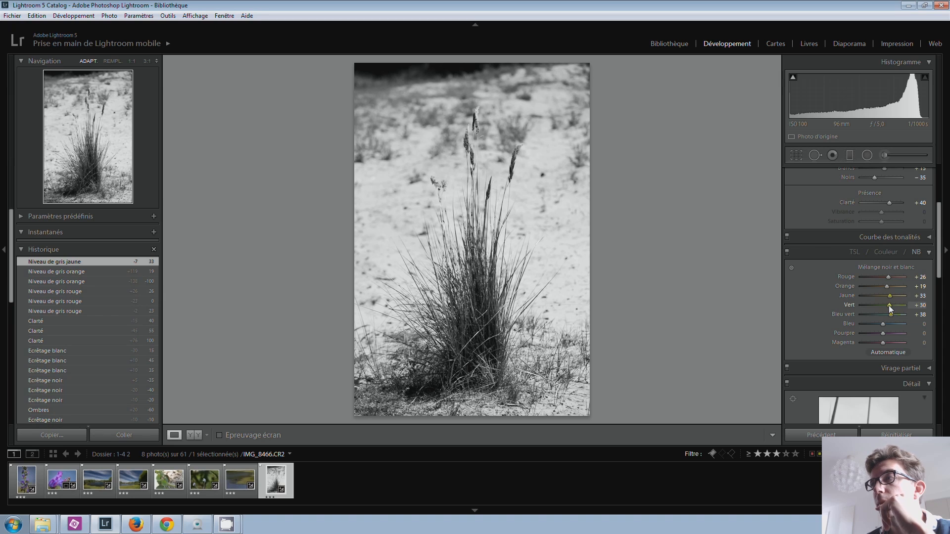
mouse_move(884, 305)
left_mouse_down()
mouse_move(866, 305)
mouse_move(912, 305)
mouse_move(859, 320)
mouse_move(882, 315)
left_mouse_up()
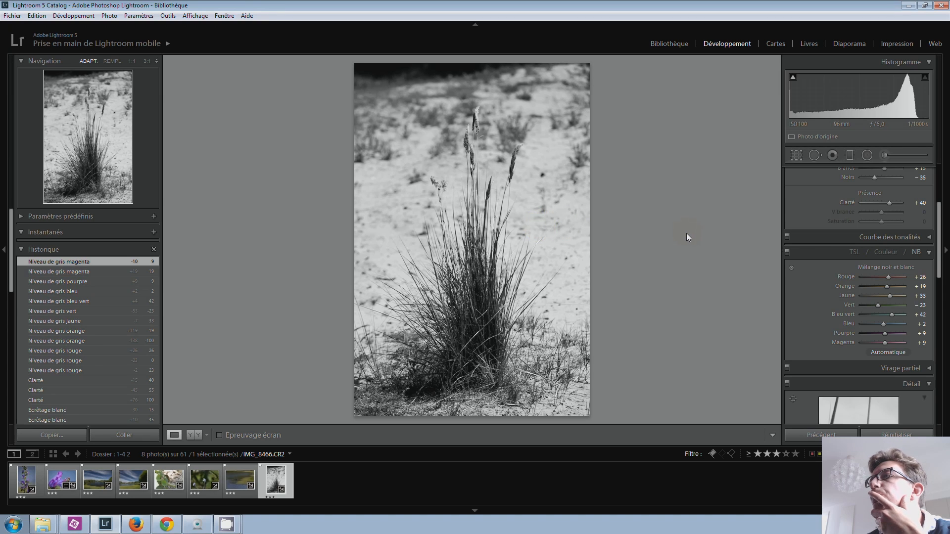
- Preview the shadow clipping and raise the blacks to -20
mouse_move(792, 80)
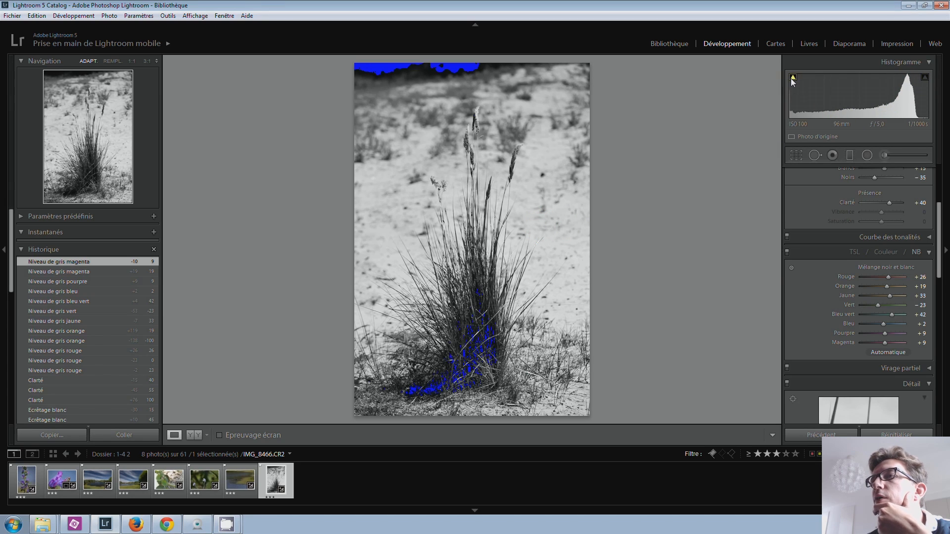
scroll(815, 261, "up", 3)
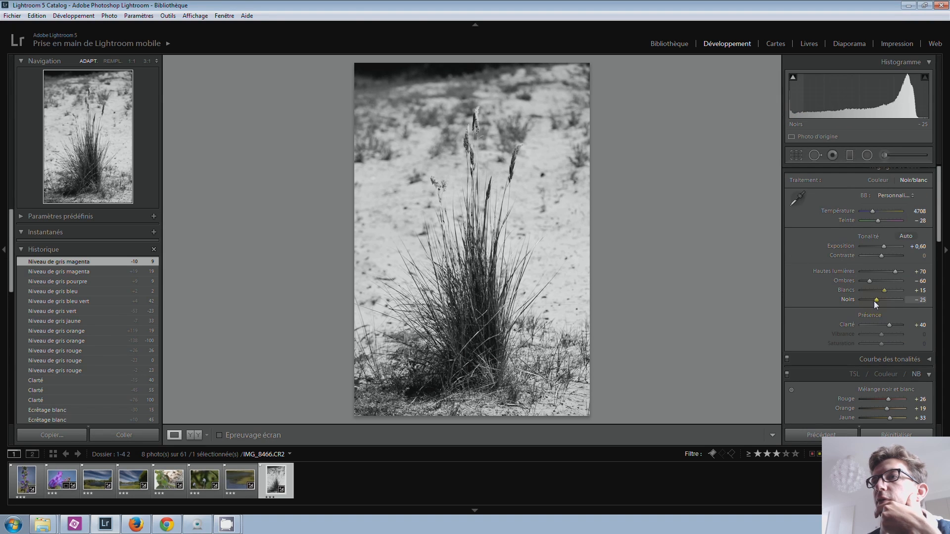
left_click_drag(873, 301, 872, 301)
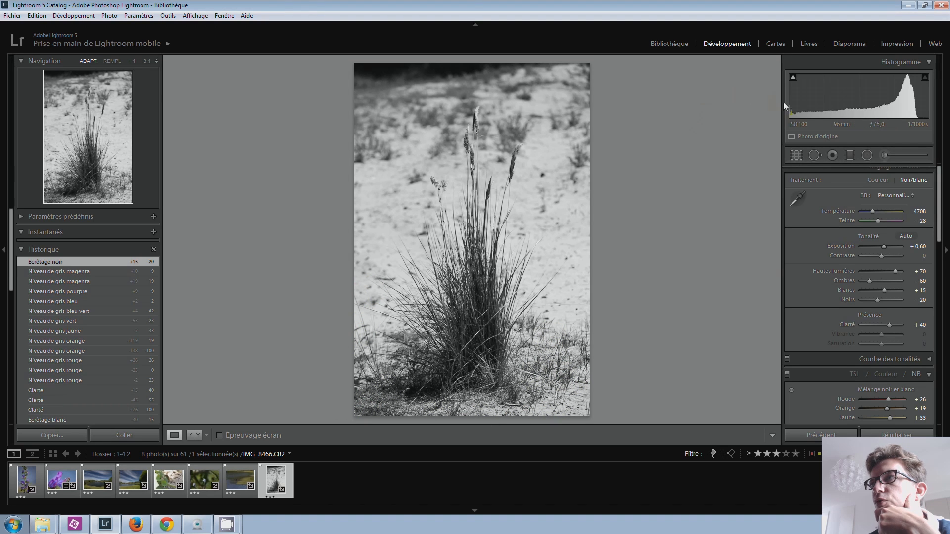
- Crop the photo at its original aspect ratio, trimming the sides and the base of the tuft to focus on the upper stems
left_click(798, 155)
left_click_drag(596, 412, 584, 407)
left_click_drag(361, 404, 367, 410)
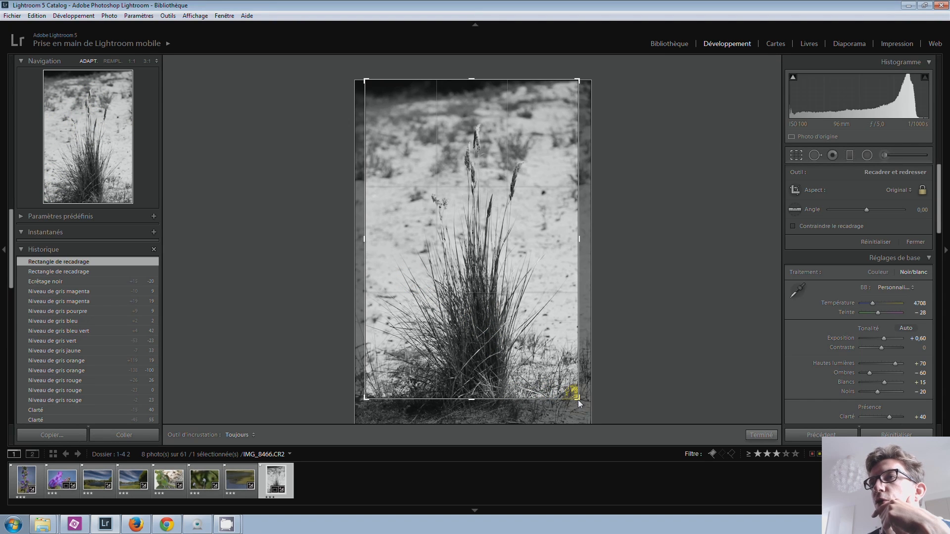
left_click_drag(579, 401, 562, 361)
left_click_drag(501, 294, 469, 311)
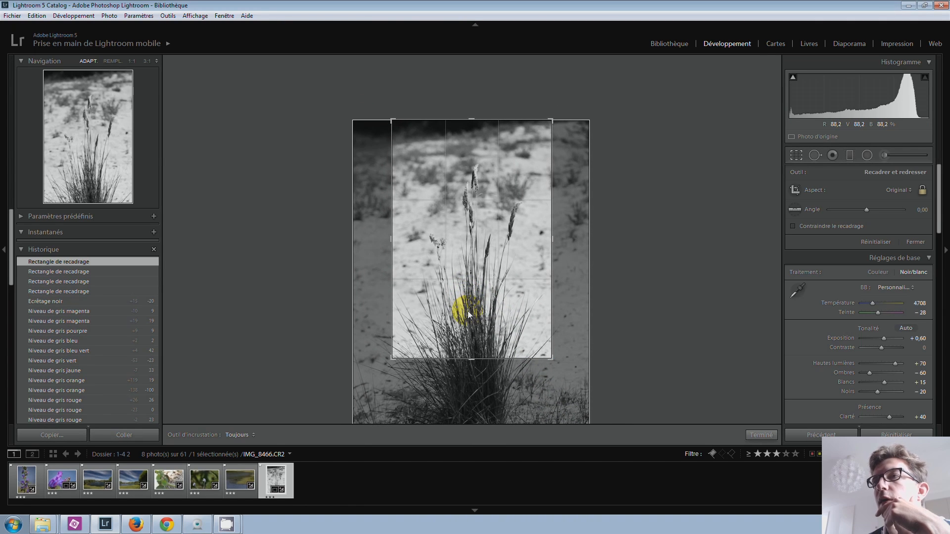
left_click_drag(467, 311, 469, 311)
- Enlarge the crop to bring back more of the tuft's base and its surroundings, and apply it
left_click_drag(532, 357, 564, 383)
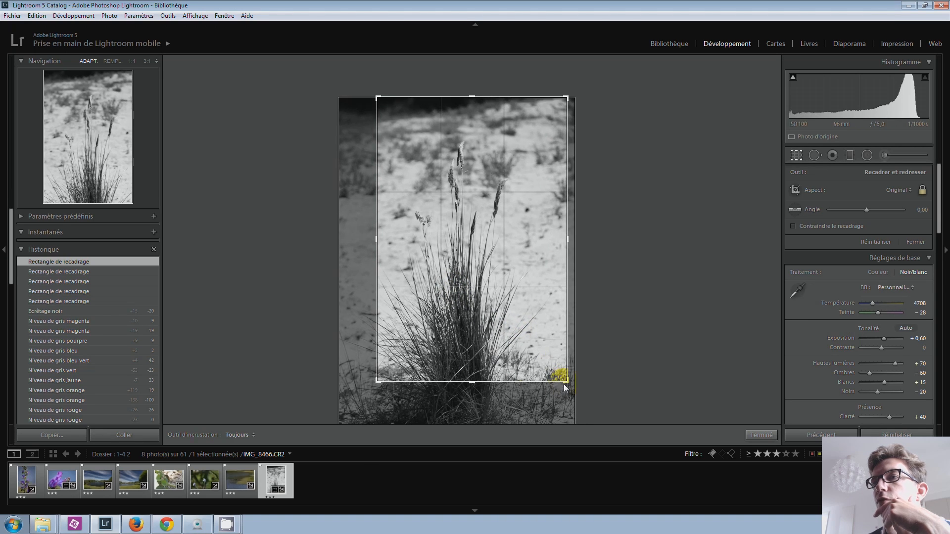
left_click(391, 379)
left_click_drag(380, 380, 342, 392)
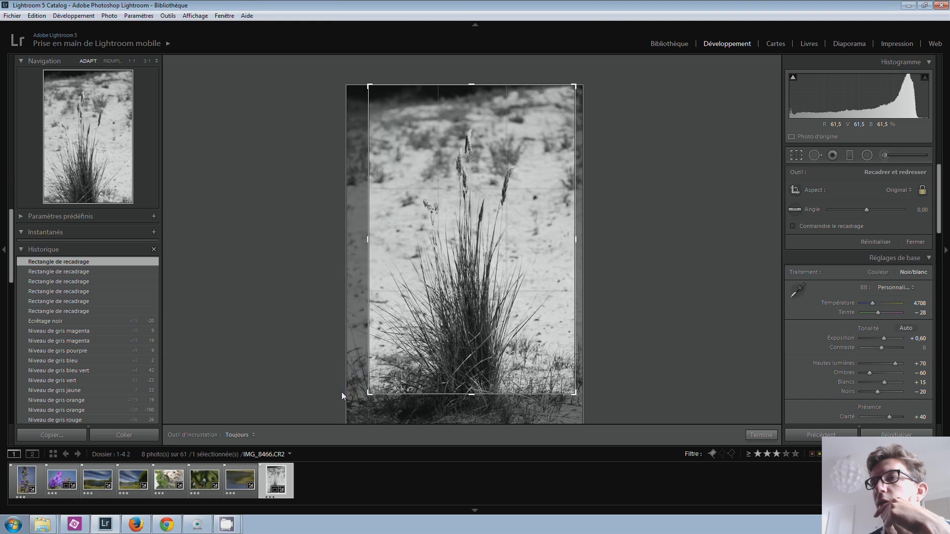
double_click(484, 345)
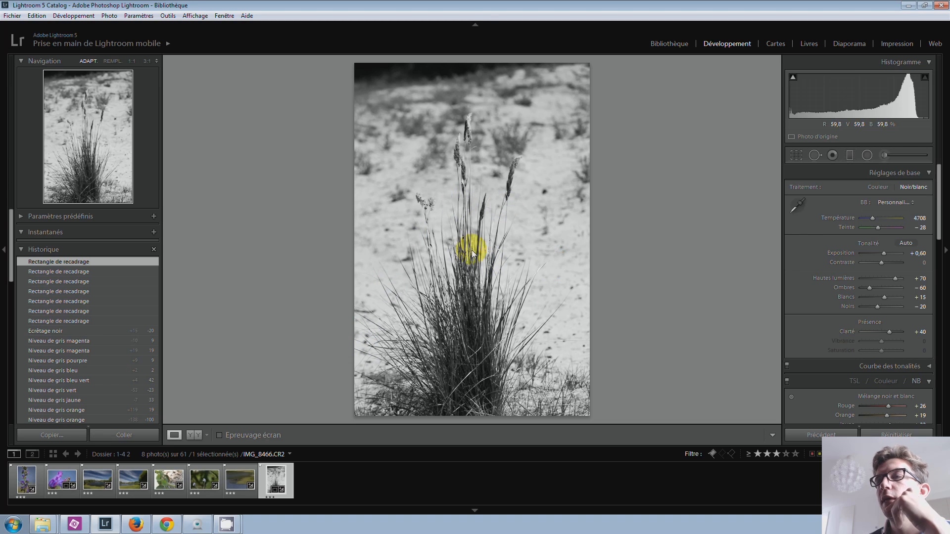
- Try a much tighter crop around the seed heads and upper stems, enlarge it slightly and recentre the plant
left_click(796, 156)
left_click_drag(573, 392, 404, 345)
left_click_drag(450, 312, 438, 307)
double_click(505, 331)
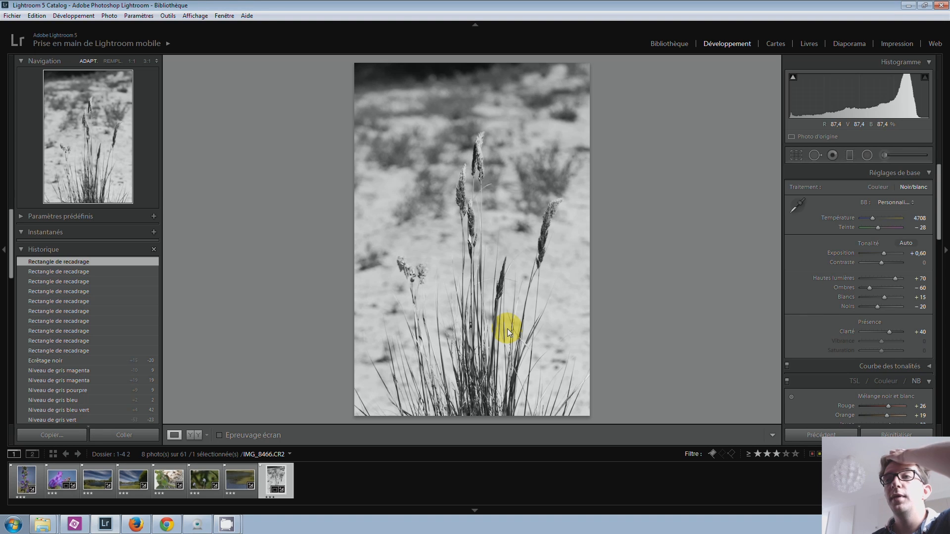
left_click(794, 155)
left_click_drag(539, 339, 546, 346)
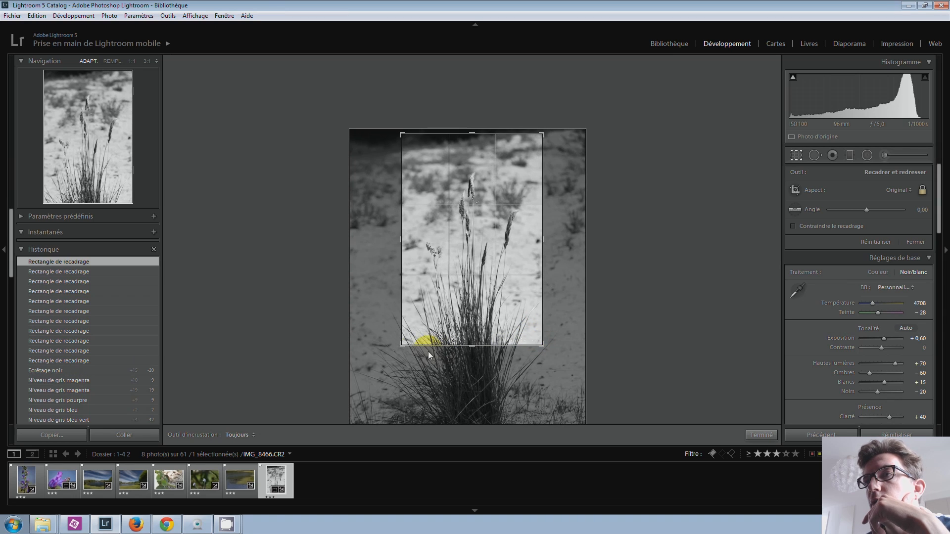
left_click_drag(443, 327, 450, 327)
double_click(452, 328)
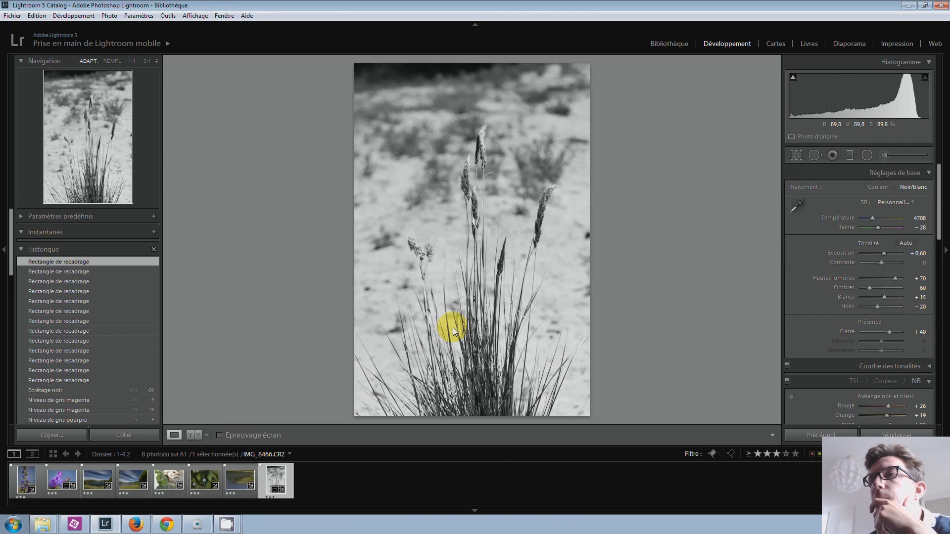
- Widen the crop to include most of the tuft, cut off the ground below its base, centre the plant and apply the crop
left_click(796, 155)
left_click_drag(511, 327, 569, 382)
left_click_drag(380, 383, 351, 386)
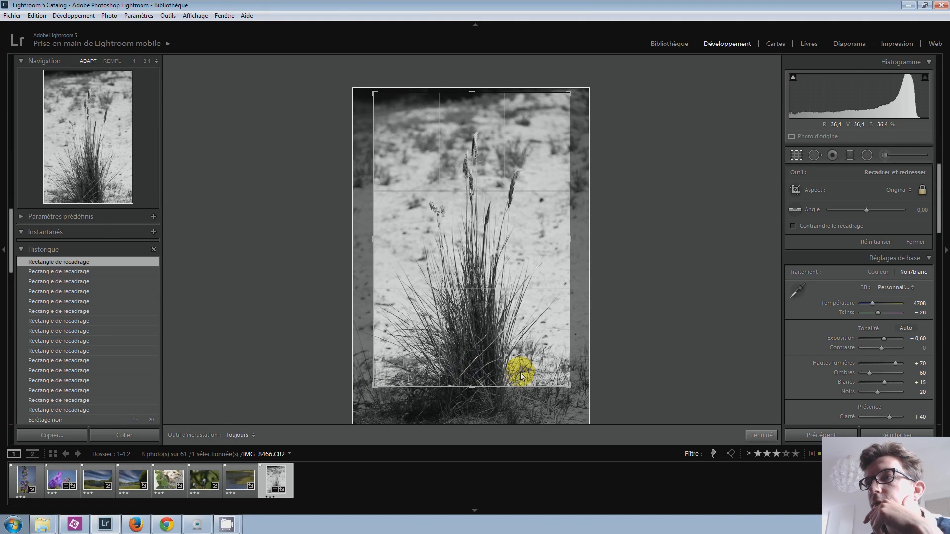
left_click_drag(569, 388, 567, 383)
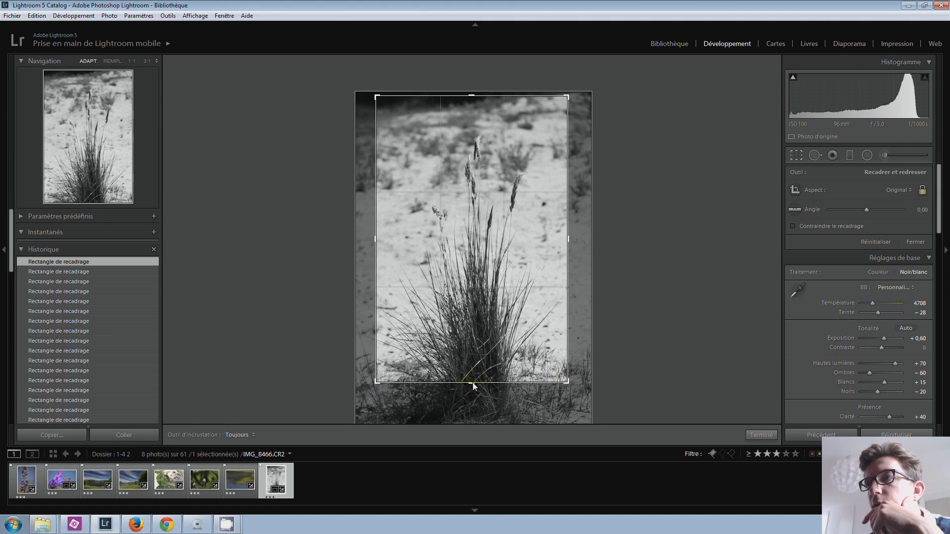
left_click_drag(456, 374, 454, 368)
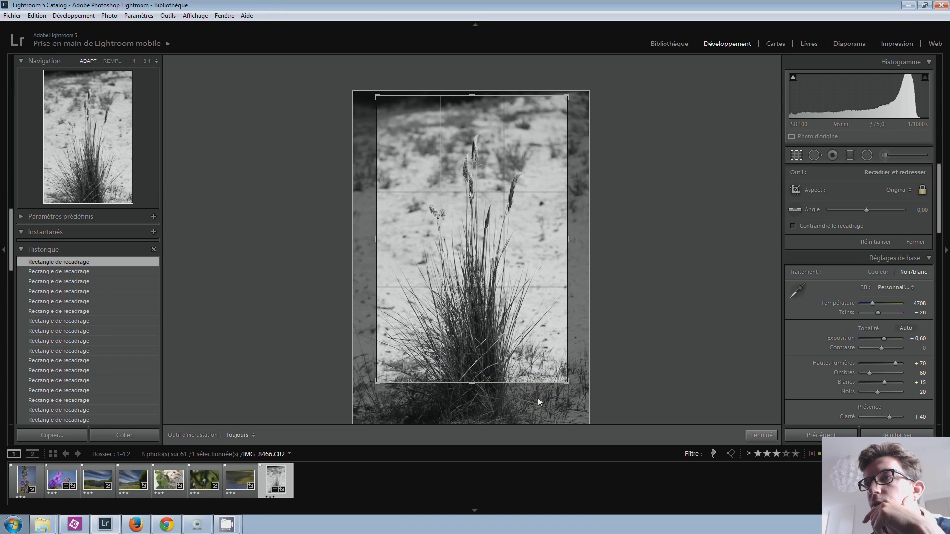
double_click(485, 298)
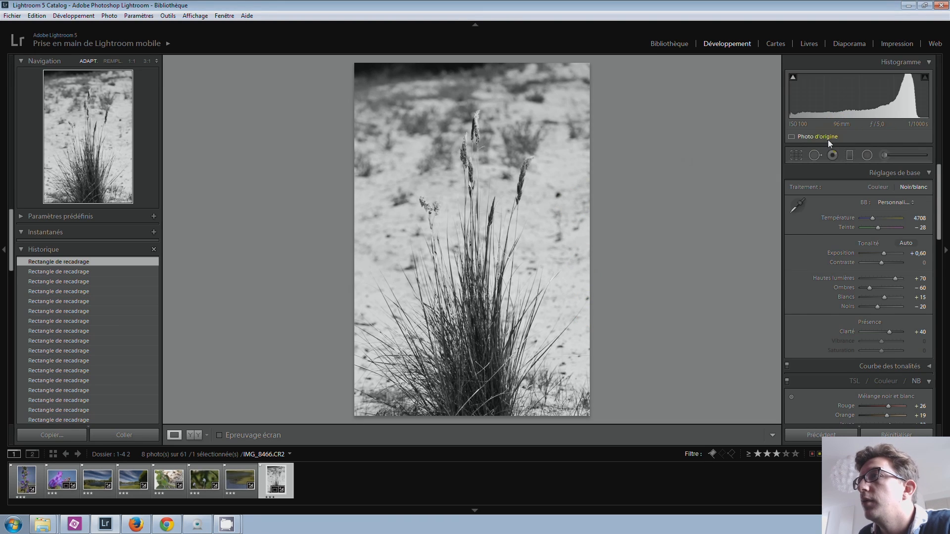
- Remove the dark spot in the sand beyond the rightmost seed head with Spot Removal at size 75 in Corriger mode
left_click(814, 155)
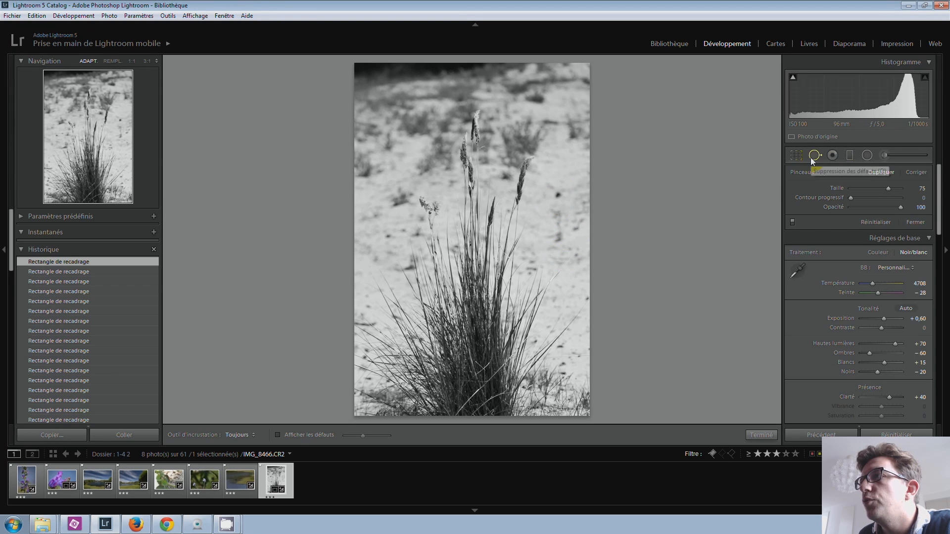
left_click(558, 195)
left_click(909, 173)
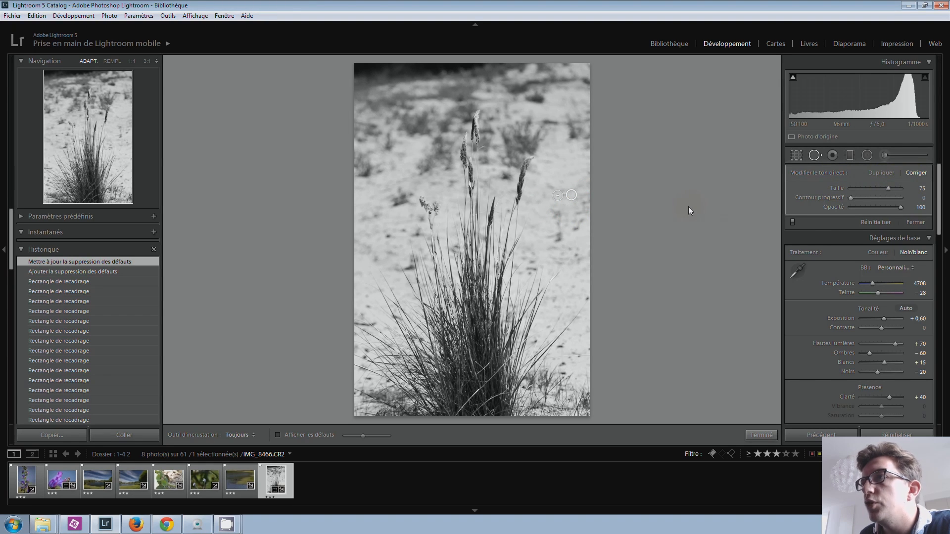
key("q")
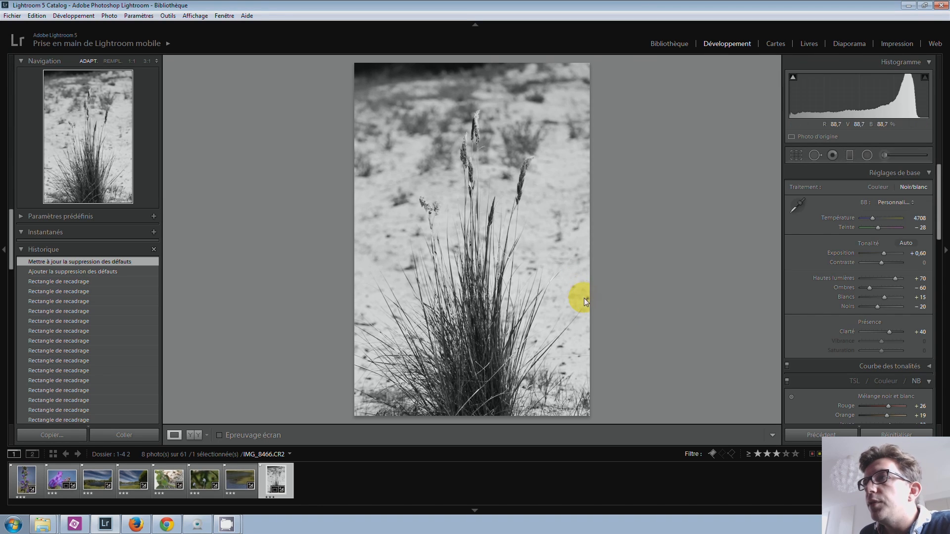
- Remove the small spot at the photo's right edge with the Spot Removal brush at size 70 and close the tool
left_click(816, 156)
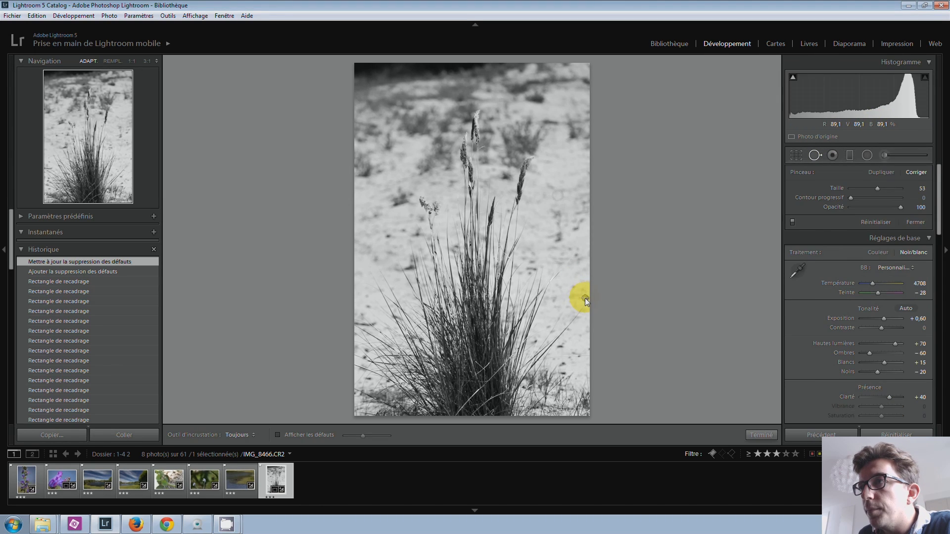
scroll(586, 298, "up", 2)
left_click(586, 298)
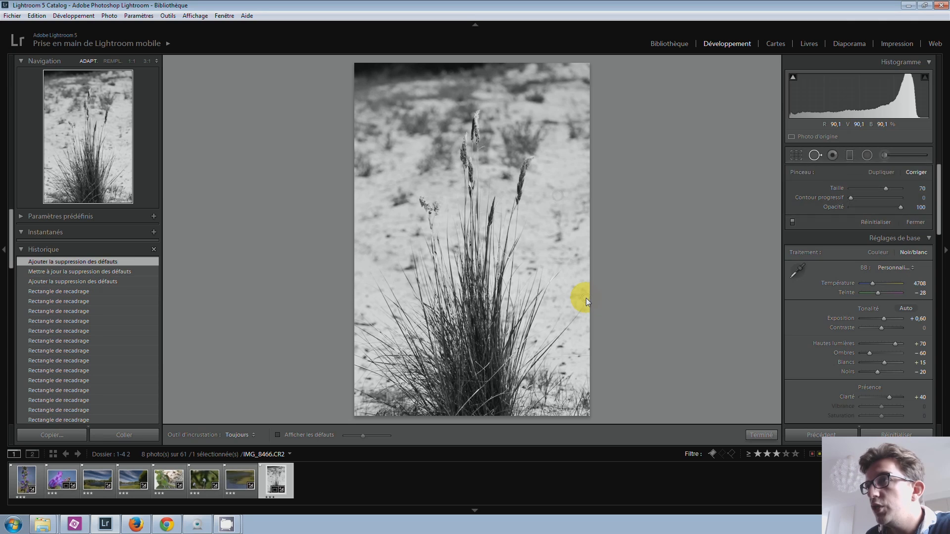
key("q")
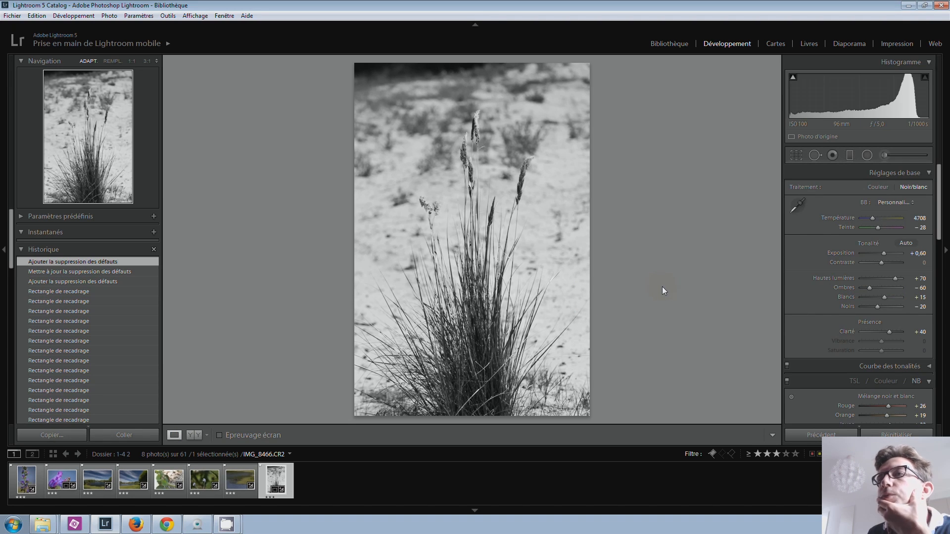
- Set the sharpening Gain to 49 and examine the seed heads in the detail preview
scroll(815, 302, "down", 5)
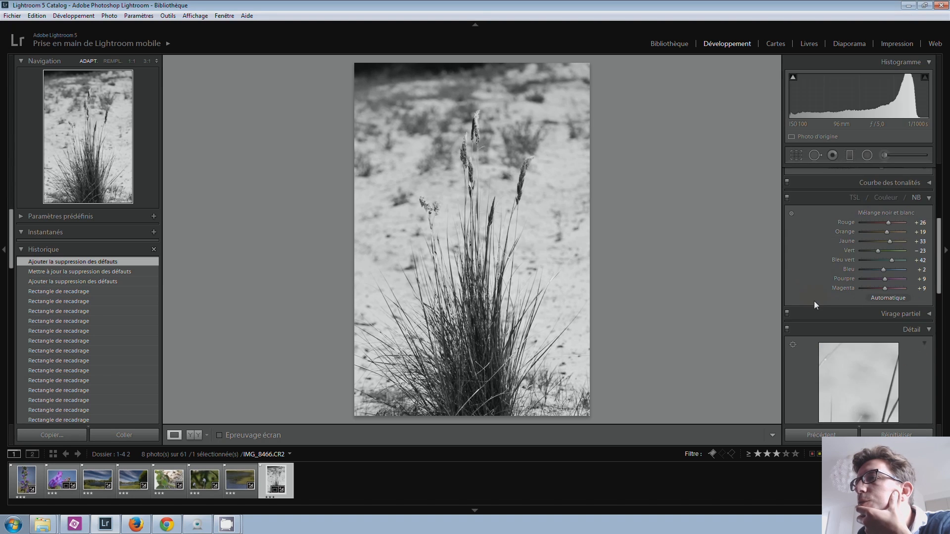
scroll(815, 303, "down", 5)
left_click_drag(868, 325, 874, 326)
mouse_move(843, 255)
left_mouse_down()
mouse_move(837, 238)
mouse_move(849, 272)
mouse_move(859, 250)
left_mouse_up()
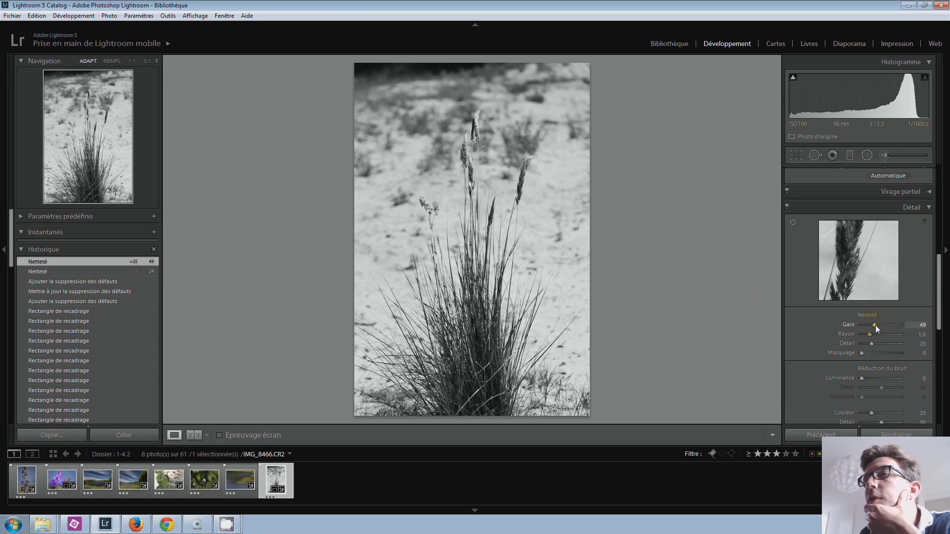
left_click(524, 228)
mouse_move(846, 241)
left_mouse_down()
mouse_move(857, 305)
mouse_move(860, 245)
mouse_move(840, 286)
mouse_move(857, 247)
mouse_move(867, 270)
left_mouse_up()
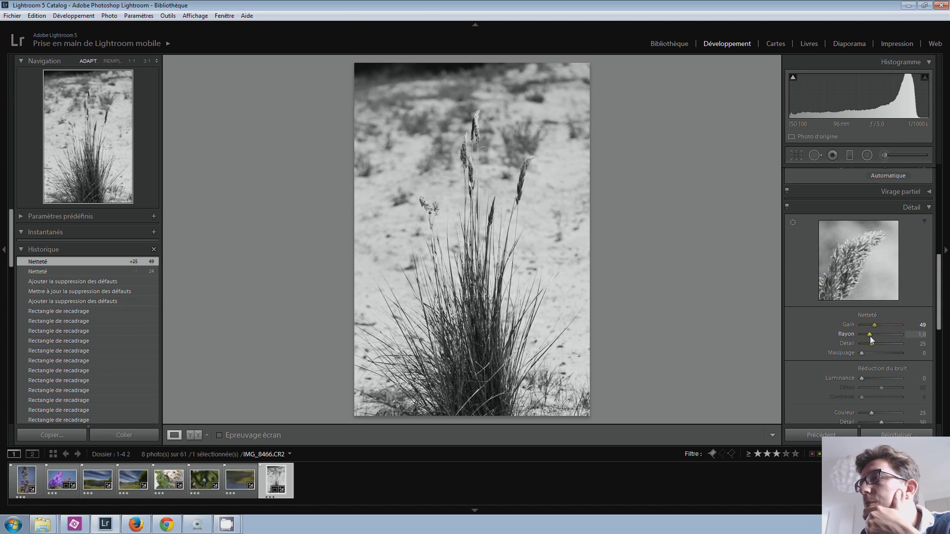
- Set the sharpening Rayon to 1,3 and limit the sharpening to contours with Masquage at 87
left_click_drag(870, 336, 870, 337)
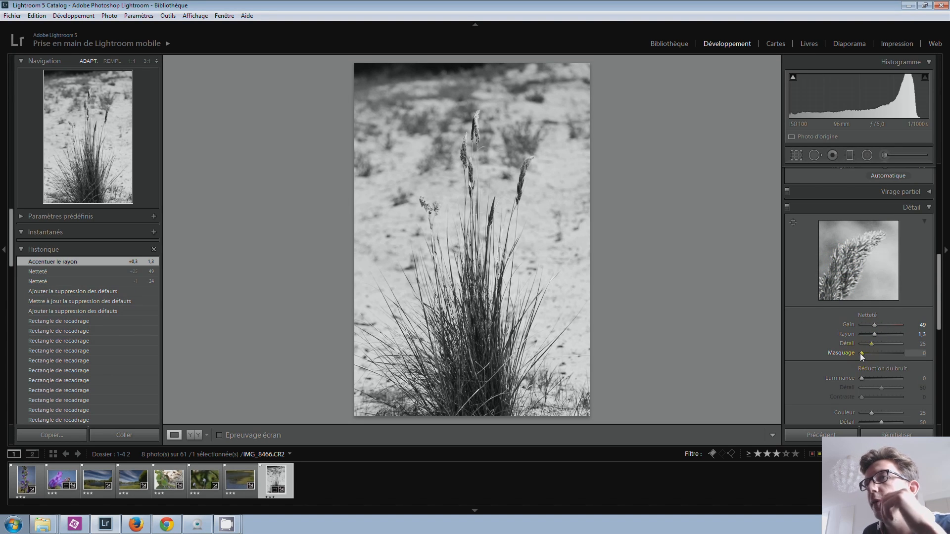
left_click_drag(861, 353, 901, 354)
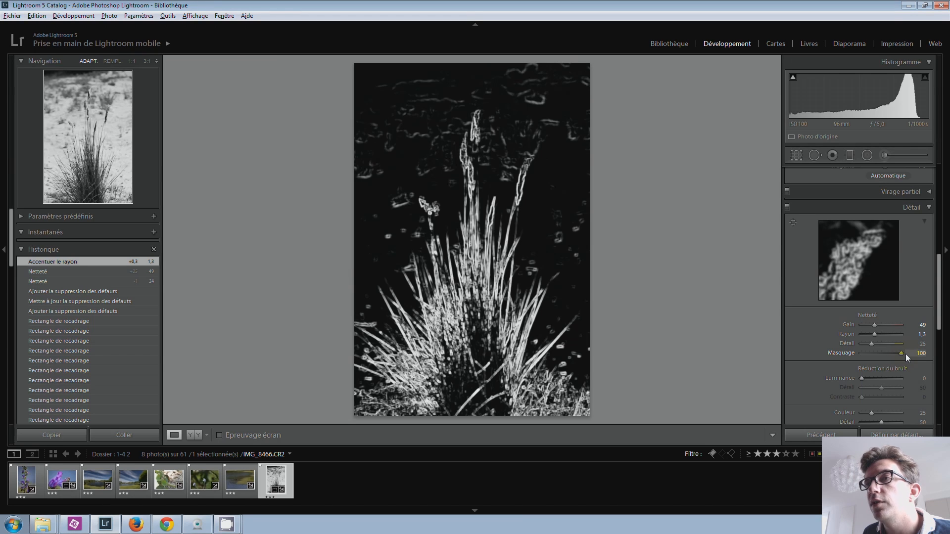
left_click_drag(905, 353, 895, 354)
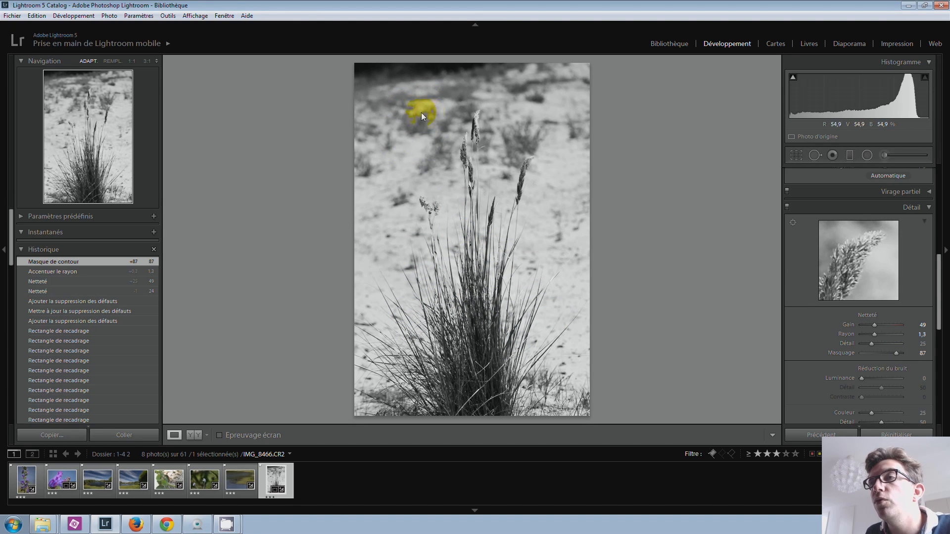
- Remove the stray blade tip beside the central stalk with Spot Removal at size 18 in Corriger mode, then close the tool
left_click(482, 157)
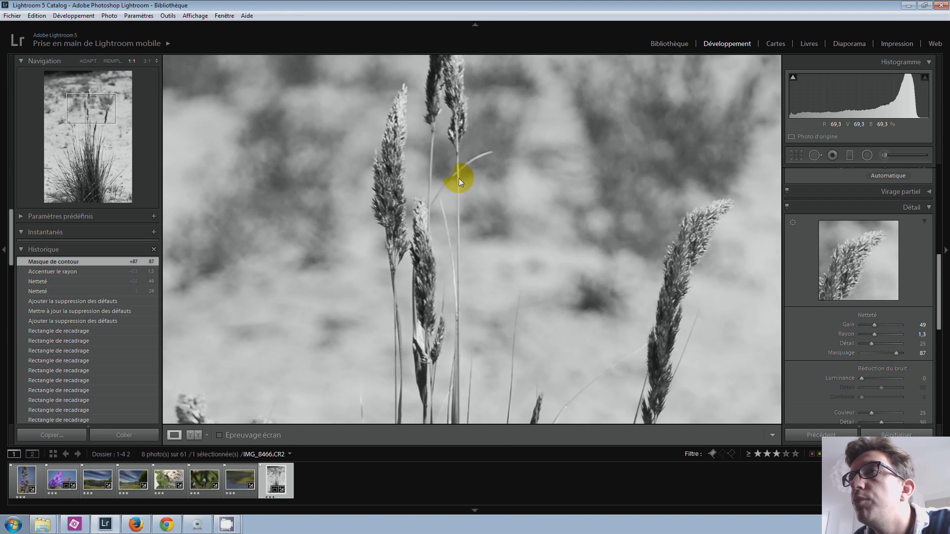
left_click(814, 155)
mouse_move(445, 178)
left_mouse_down()
mouse_move(462, 160)
mouse_move(489, 152)
mouse_move(465, 169)
left_mouse_up()
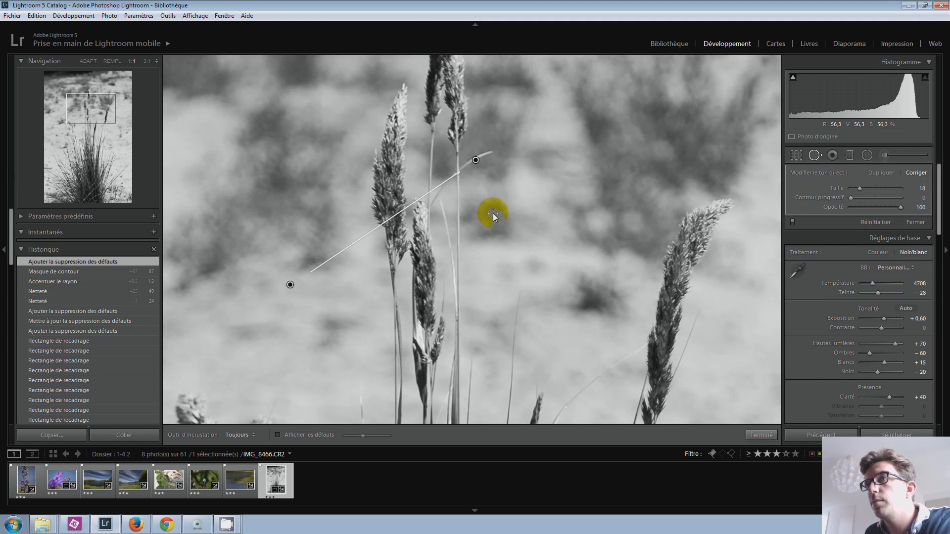
key("q")
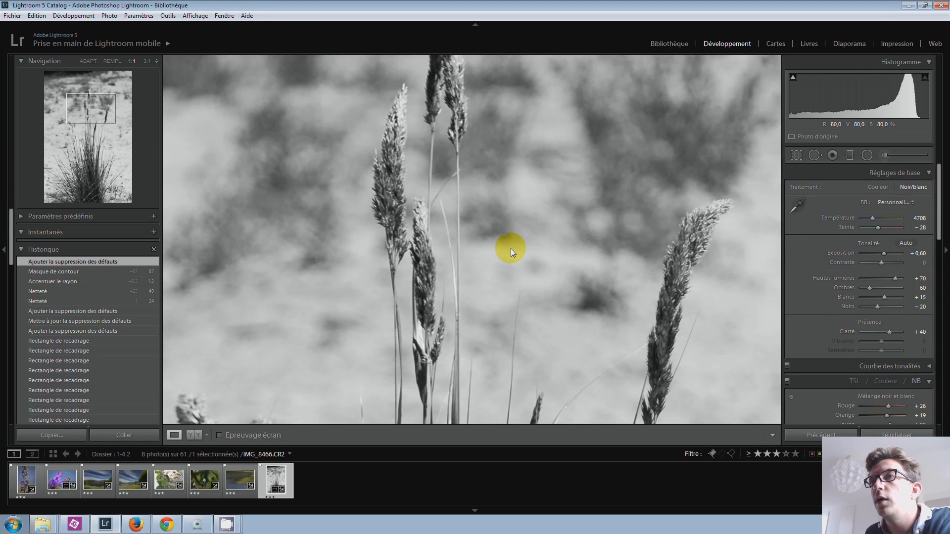
left_click(511, 249)
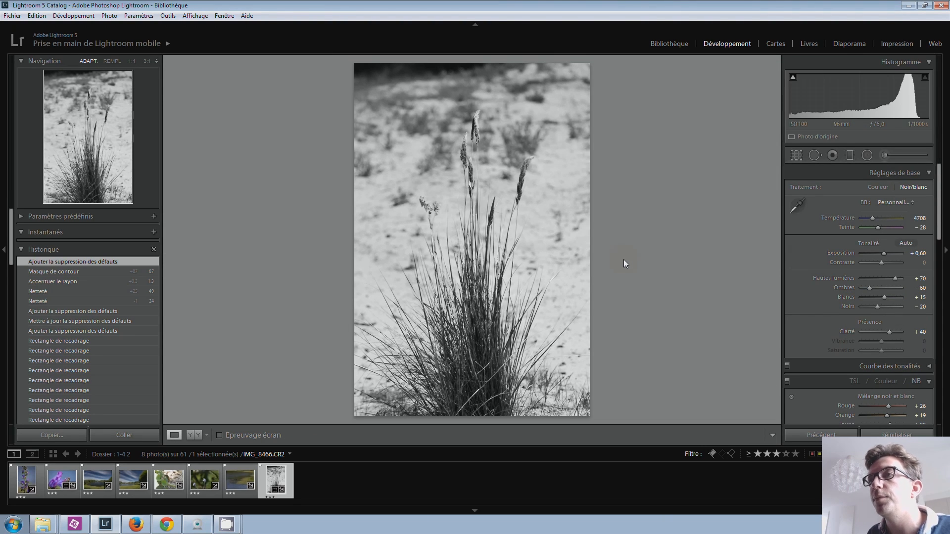
- Compare the photo with Contraste at 0 and at −55, and keep −55
left_click_drag(881, 263, 878, 264)
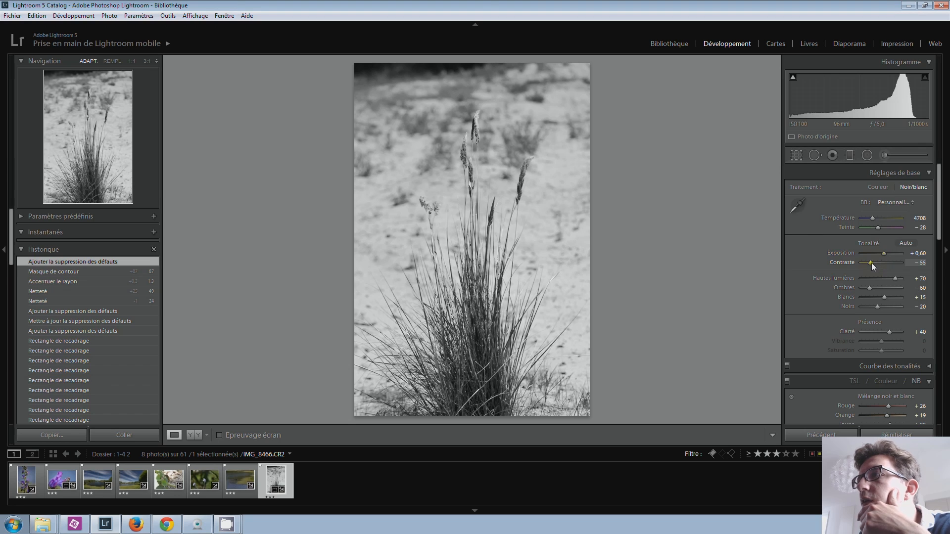
double_click(871, 263)
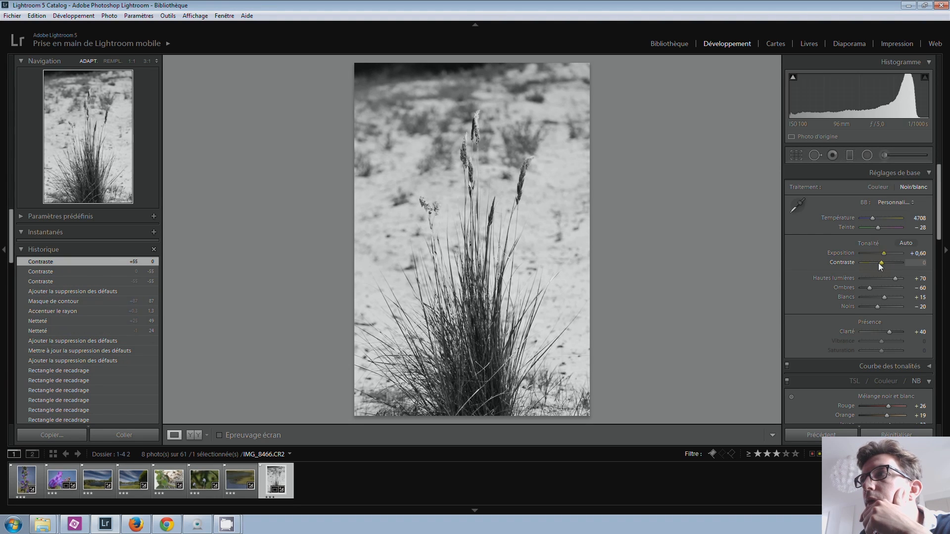
key("Down")
key("Down")
key("Down")
key("Down")
key("Down")
key("Down")
key("Down")
key("Down")
key("Down")
key("Down")
key("Down")
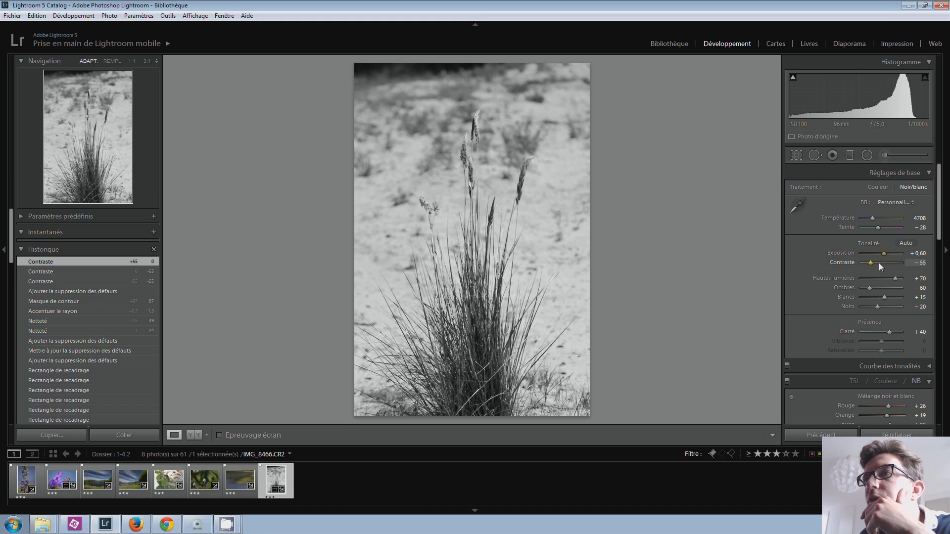
key("Down")
key("Down")
key("Down")
key("Down")
key("Down")
key("Up")
key("Up")
key("Up")
key("Up")
key("Up")
key("Up")
key("Up")
key("Up")
key("Up")
key("Up")
key("Up")
key("Up")
key("Up")
key("Up")
key("Up")
key("Down")
key("Down")
key("Down")
key("Down")
key("Down")
key("Down")
key("Down")
key("Down")
key("Down")
key("Down")
key("Down")
key("Up")
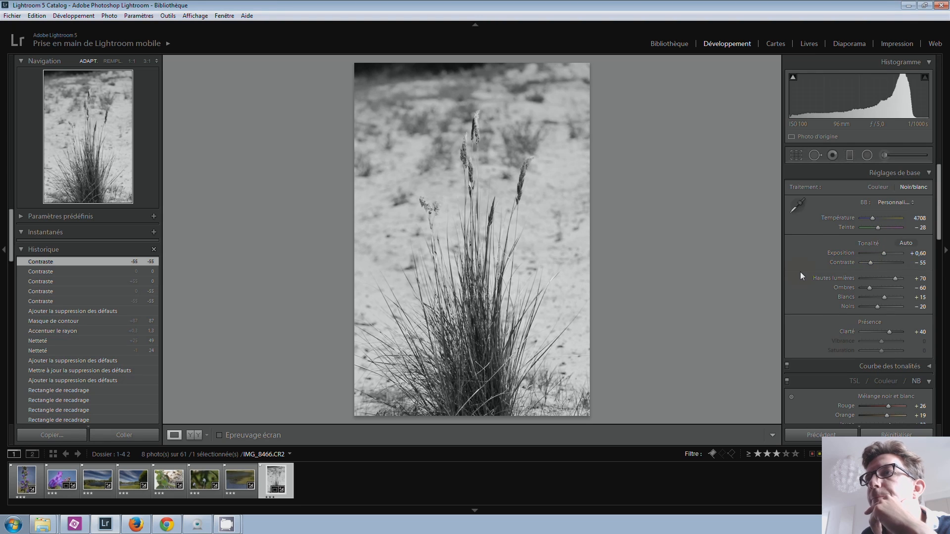
- Set Clarté to +45 and Blancs to +50 in the basic adjustments
key("Up")
key("Up")
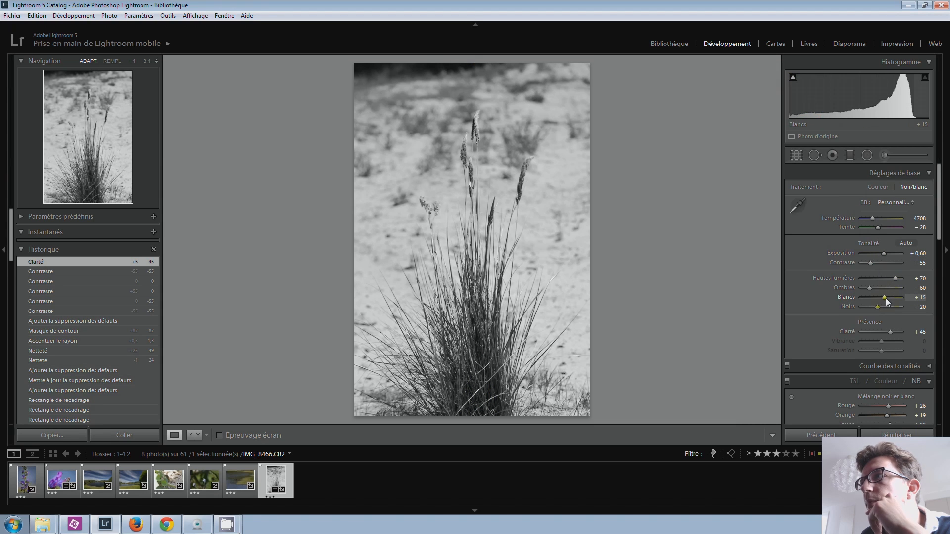
key("shift+Up")
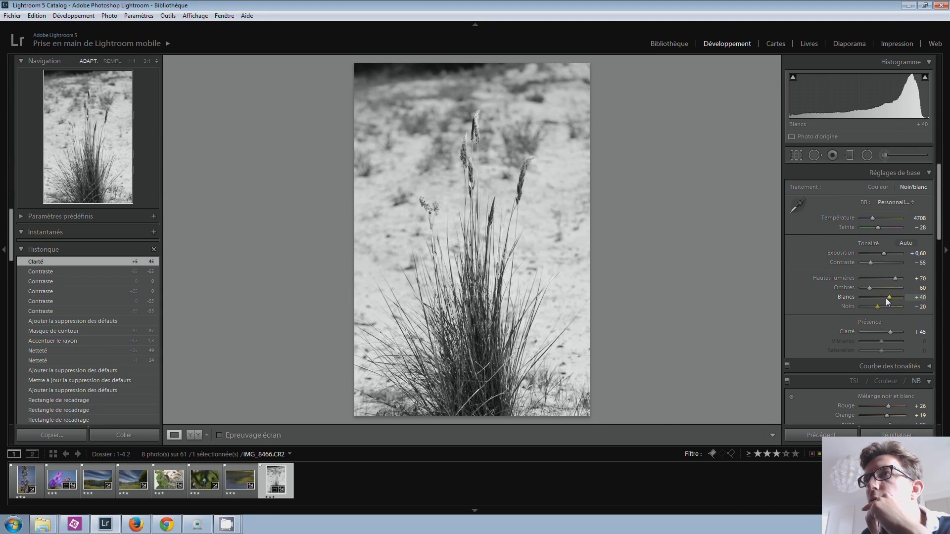
left_click_drag(886, 299, 891, 303)
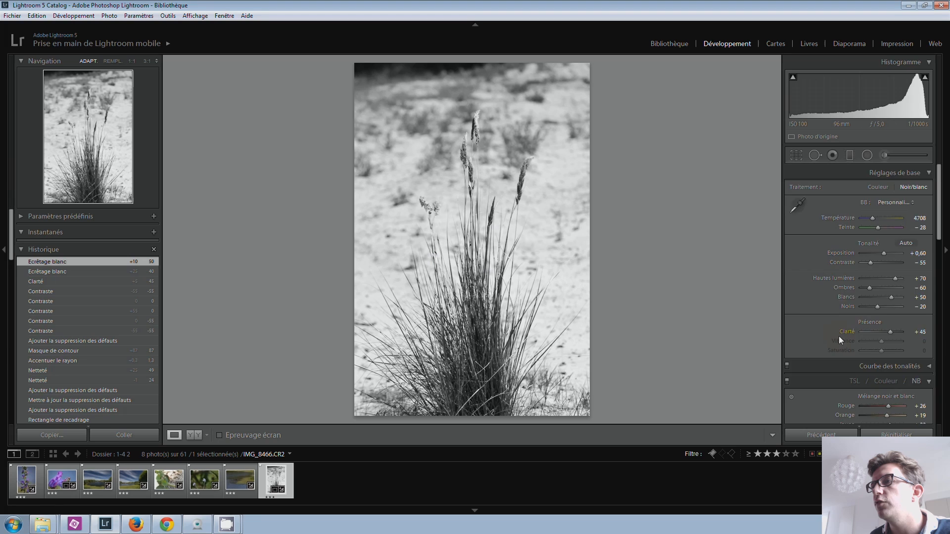
- Darken the photo's edges with a post-crop vignetting Gain of −25
scroll(839, 337, "down", 5)
scroll(824, 280, "down", 10)
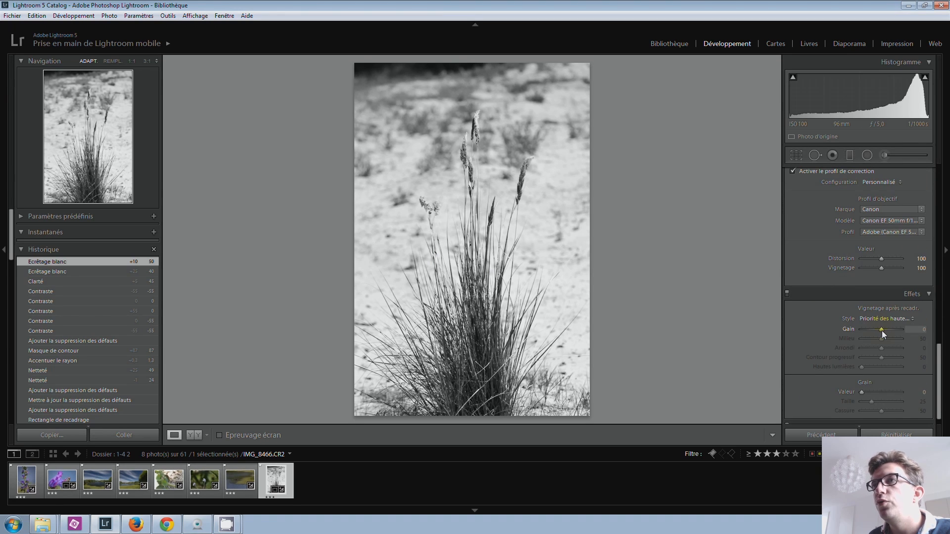
scroll(882, 330, "down", 6)
scroll(881, 330, "up", 1)
scroll(882, 331, "up", 1)
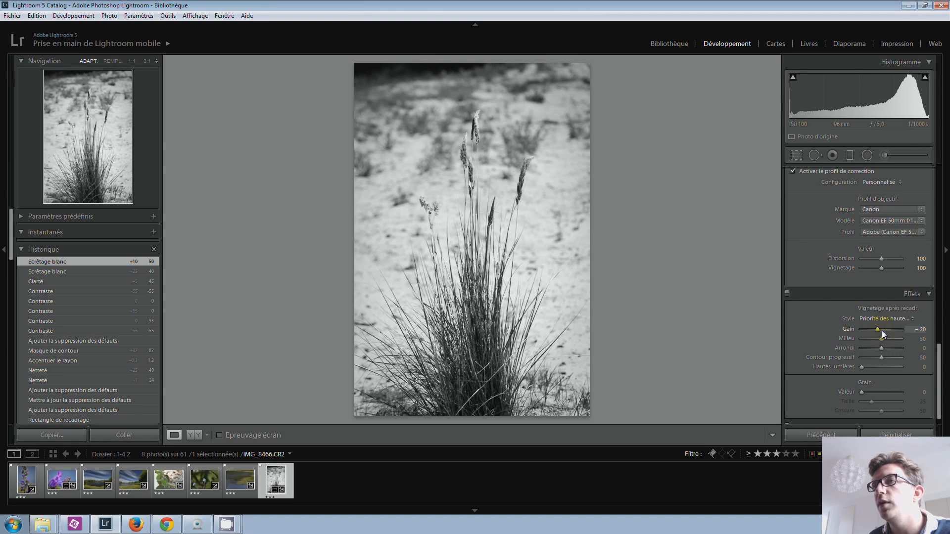
scroll(882, 331, "down", 1)
- Try the crop aspects 4 x 5 / 8 x 10, 8,5 x 11 and 5 x 7 on the photo
left_click(795, 157)
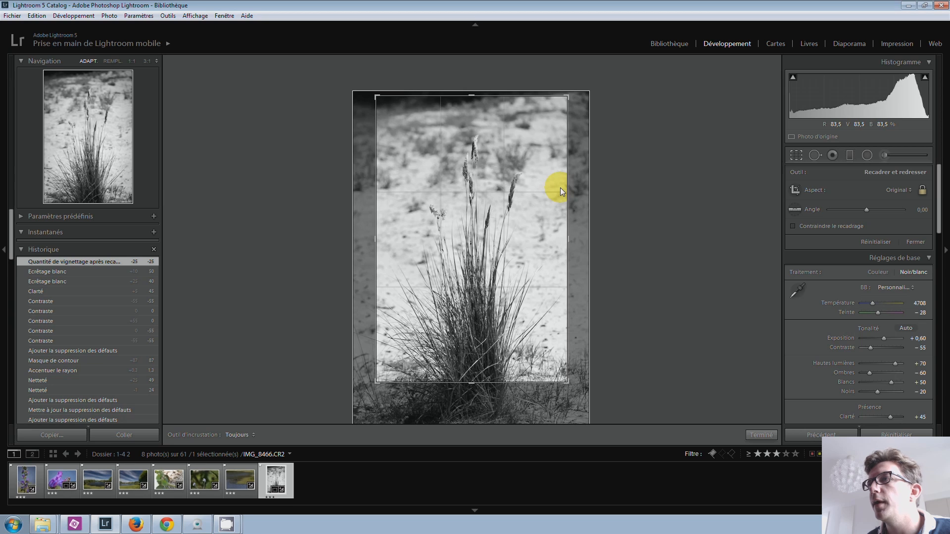
left_click(901, 195)
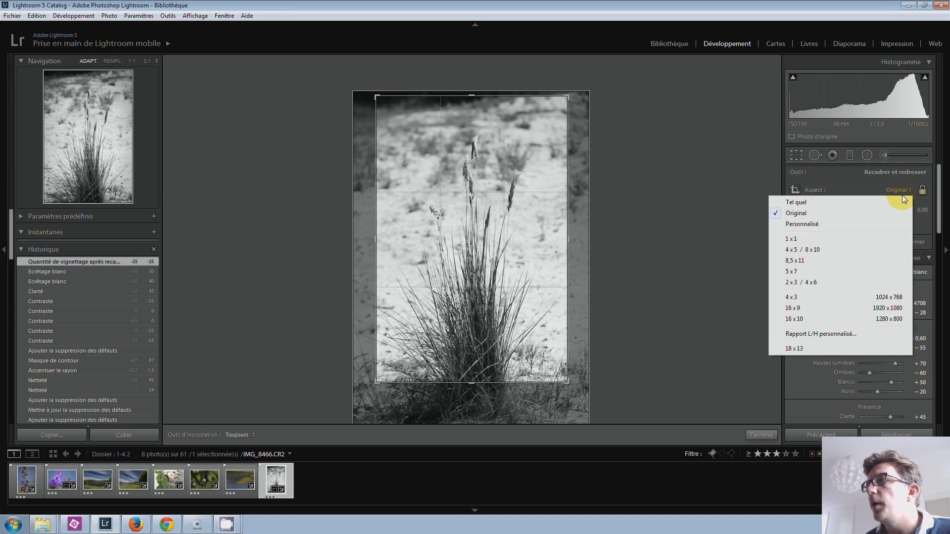
left_click(808, 249)
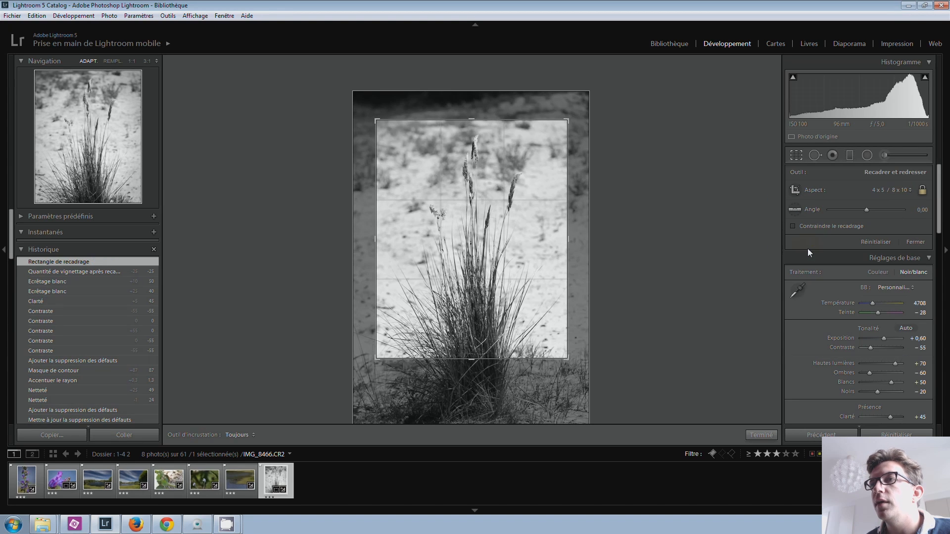
left_click(893, 191)
left_click(796, 259)
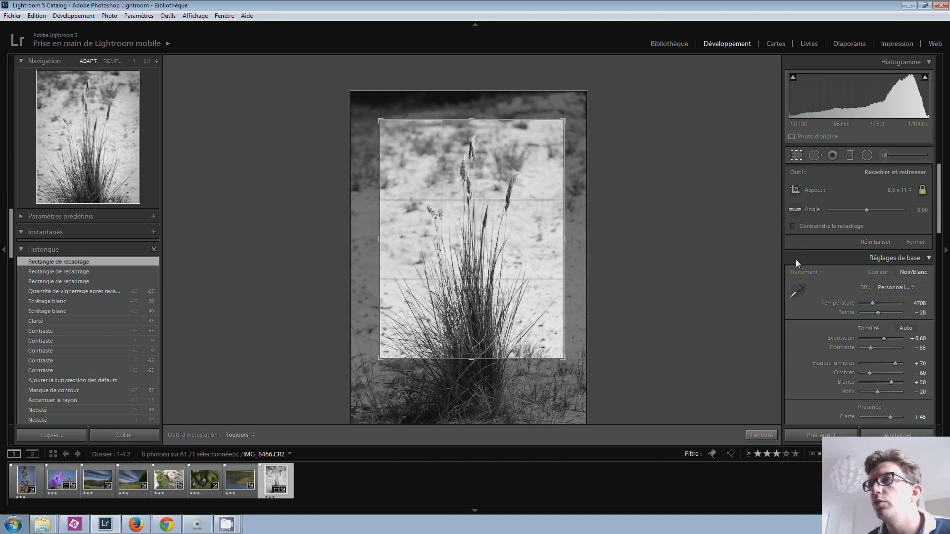
left_click(893, 191)
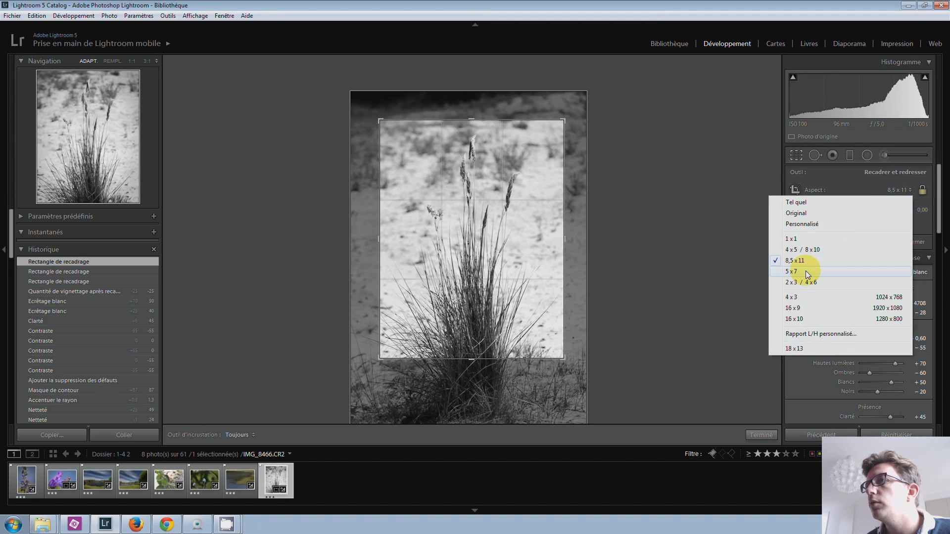
left_click(806, 271)
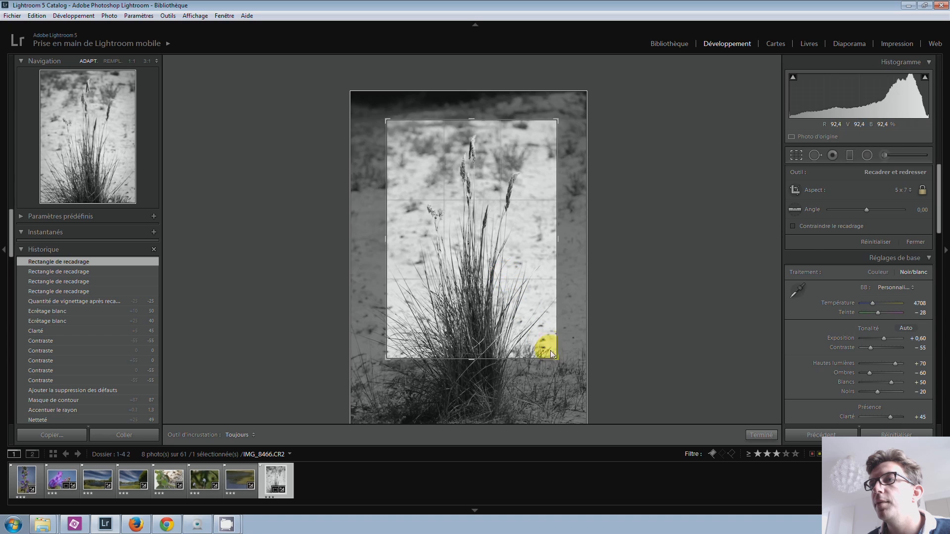
- Try enlarging the 5 x 7 crop around the tuft, shifting the photo inside it and applying it
left_click_drag(556, 361, 562, 373)
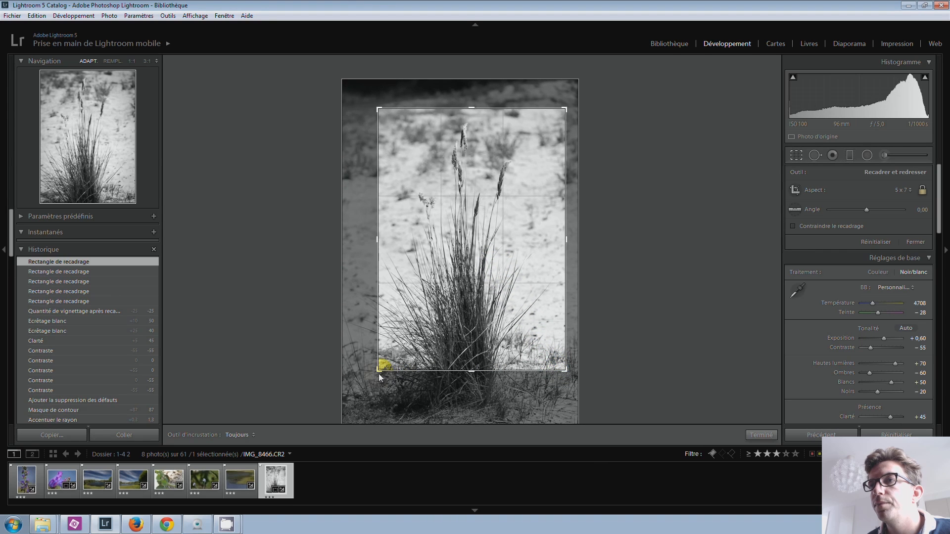
left_click_drag(375, 372, 359, 381)
left_click_drag(478, 287, 496, 286)
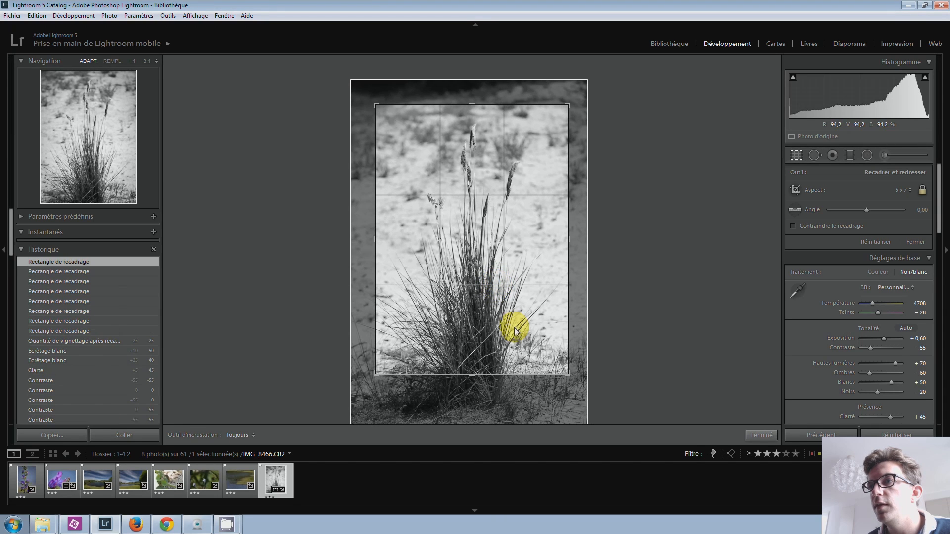
left_click_drag(565, 374, 566, 377)
left_click_drag(375, 376, 370, 377)
double_click(442, 346)
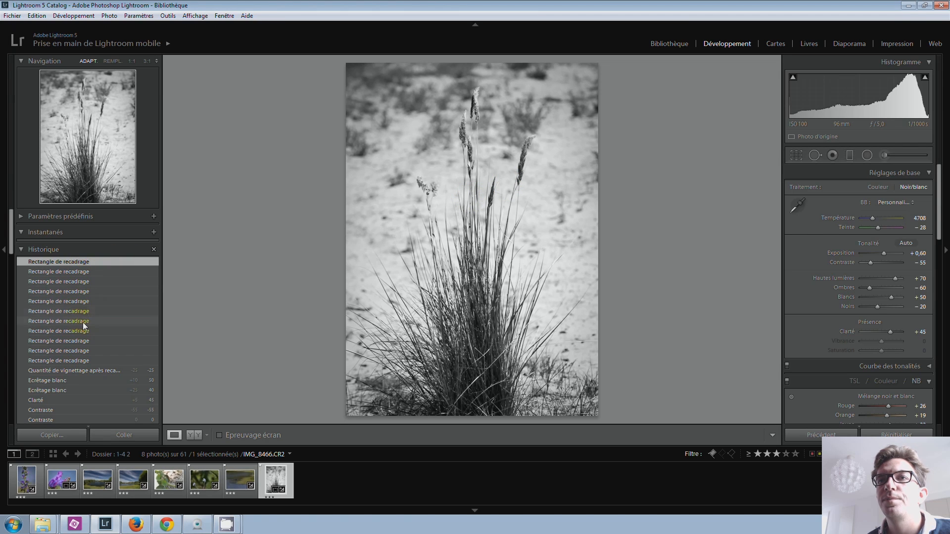
- Compare the 5 x 7 crop with the earlier framing and return the history to the post-crop vignetting state
left_click(80, 371)
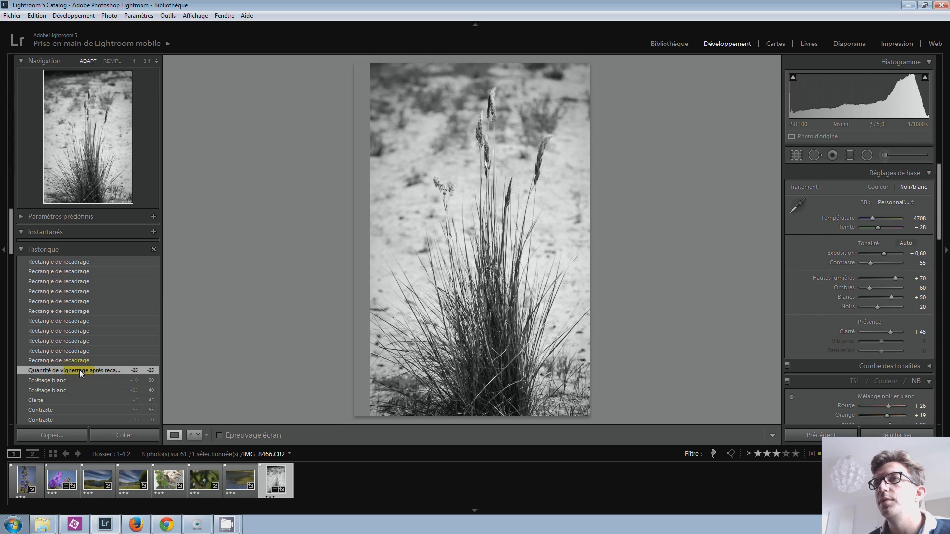
left_click(81, 265)
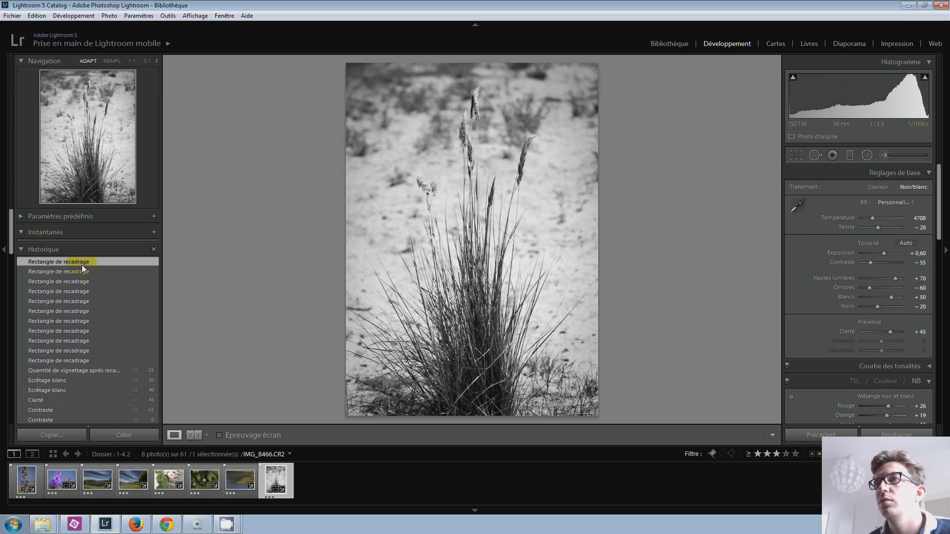
left_click(76, 370)
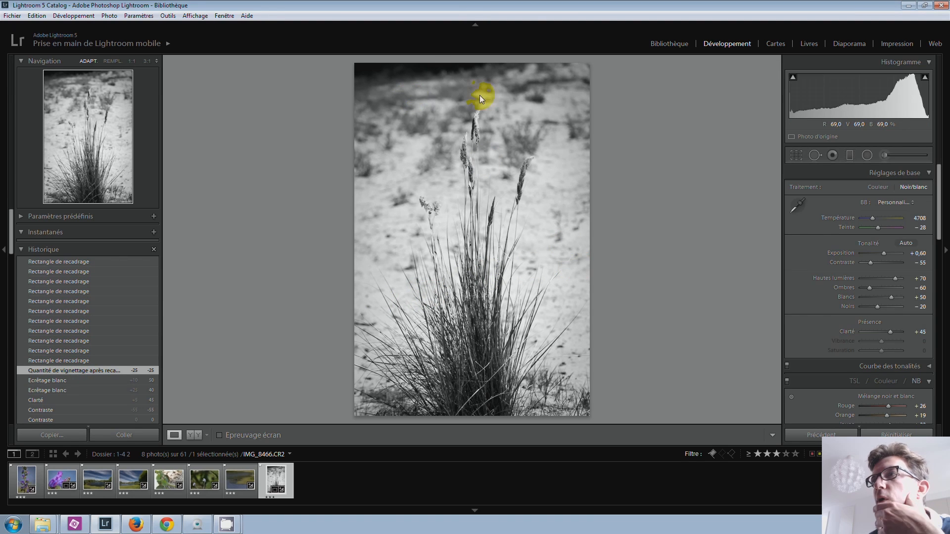
- Paint over the dark upper-left corner of the photo with the adjustment brush at exposure 0,54 and size 15
left_click(883, 156)
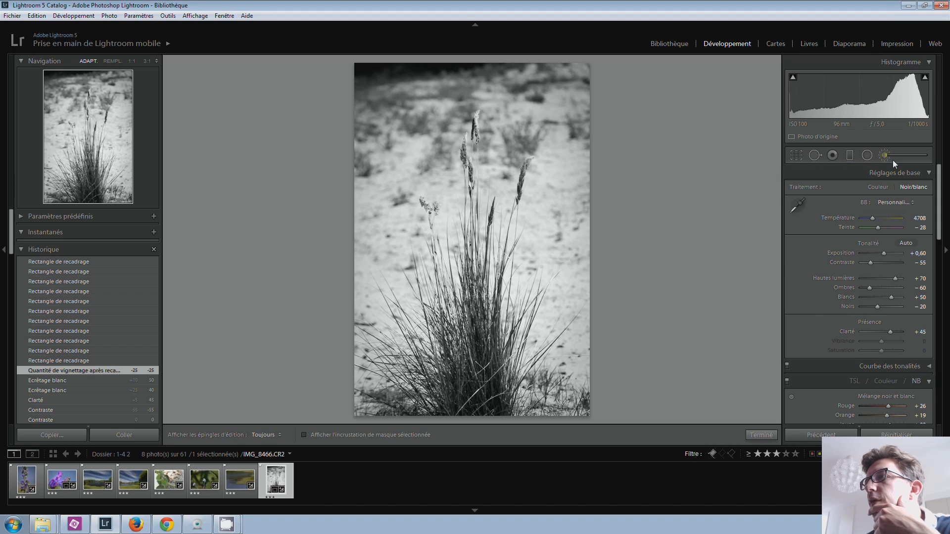
double_click(892, 265)
left_click_drag(874, 227, 875, 227)
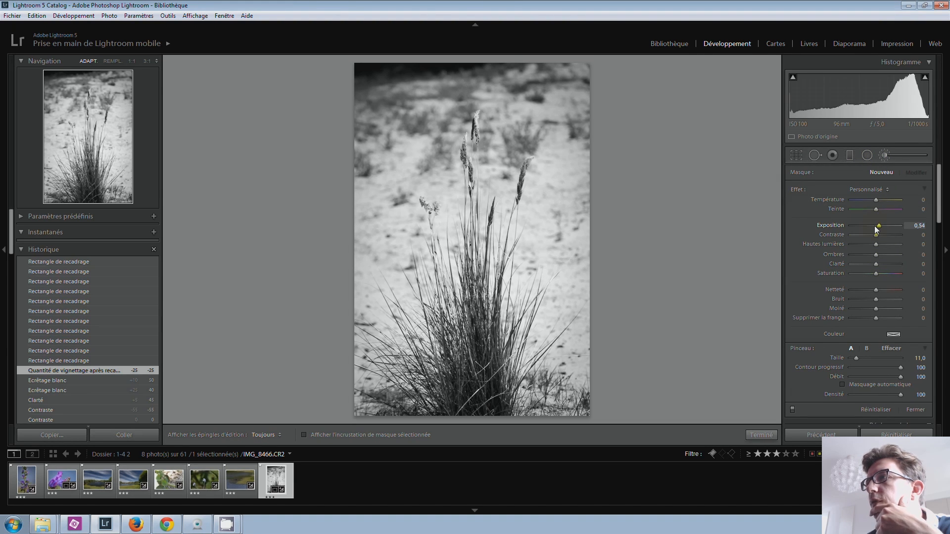
scroll(357, 81, "up", 1)
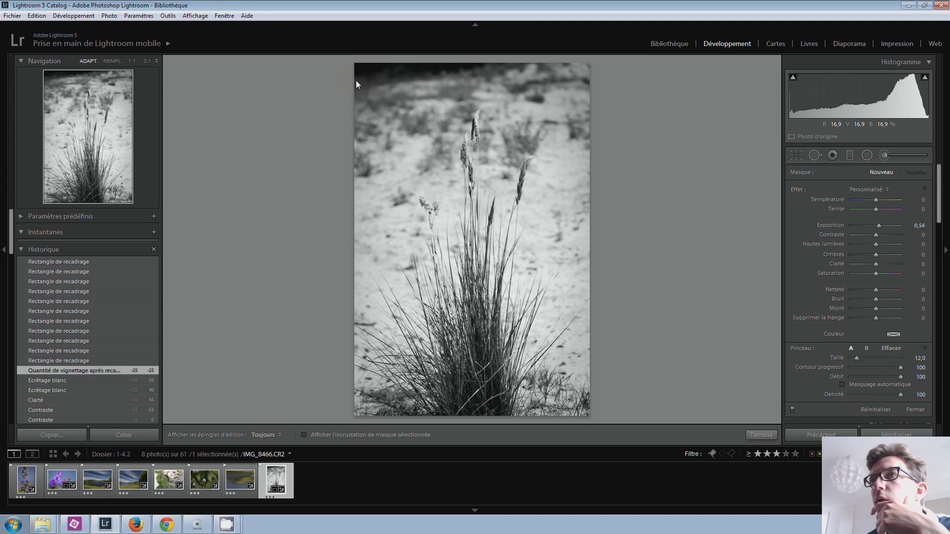
key("h")
scroll(357, 84, "up", 3)
mouse_move(359, 69)
left_mouse_down()
mouse_move(358, 83)
mouse_move(401, 68)
mouse_move(369, 77)
left_mouse_up()
- Fine-tune the exposure of the brushed upper-left corner and close the adjustment brush
left_click_drag(879, 226, 883, 226)
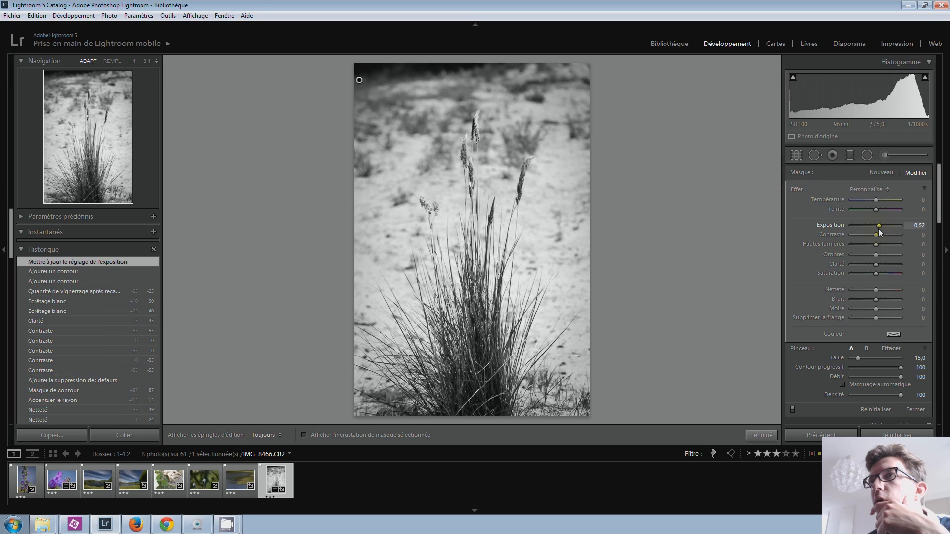
key("Down")
key("Down")
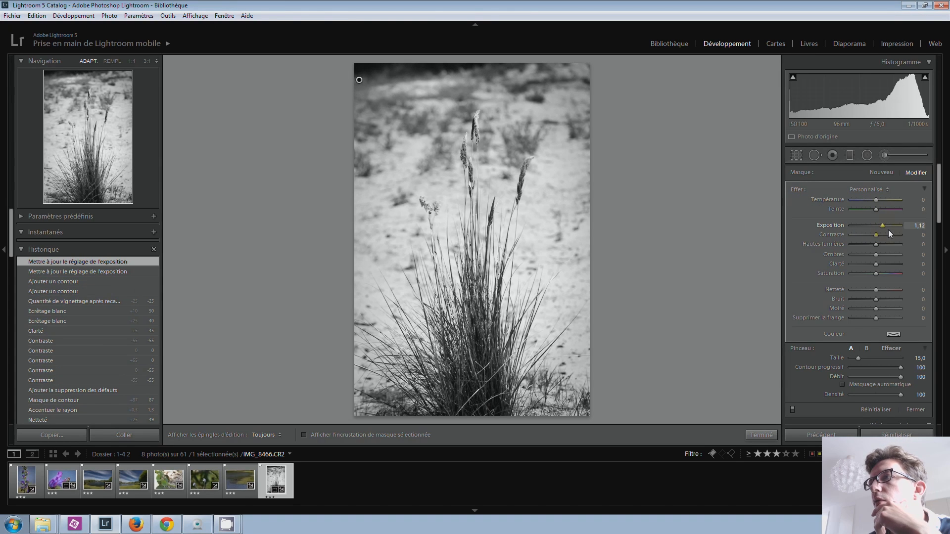
left_click(886, 226)
left_click_drag(885, 227, 881, 227)
left_click_drag(882, 227, 880, 226)
left_click(761, 435)
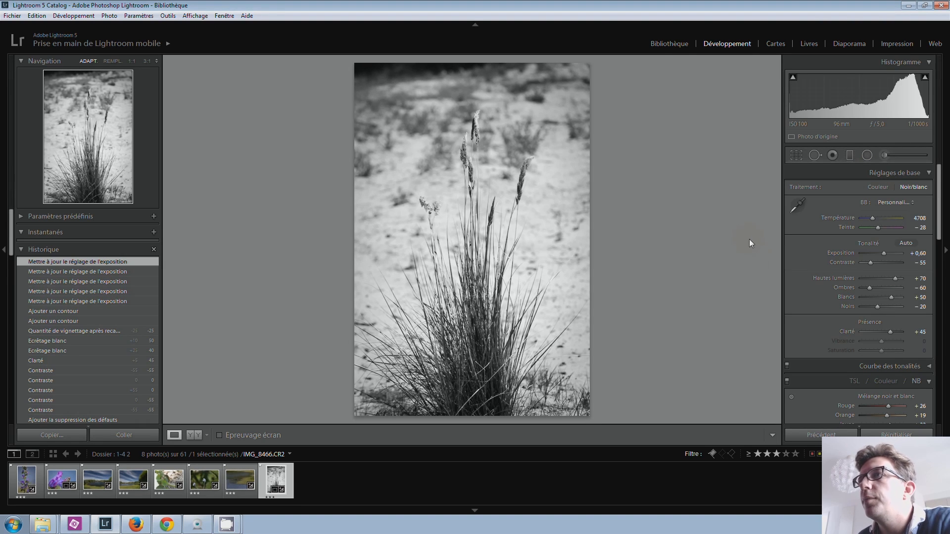
scroll(802, 267, "down", 10)
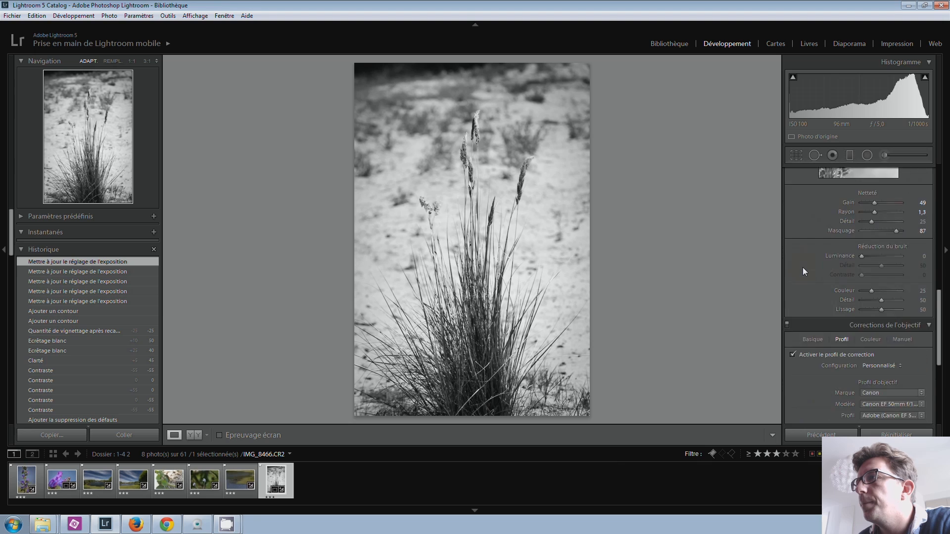
- Compare the photo at the "Paramètre prédéfini : Filtre vert" history state with the latest exposure adjustment state, and return to the latter
scroll(803, 267, "up", 10)
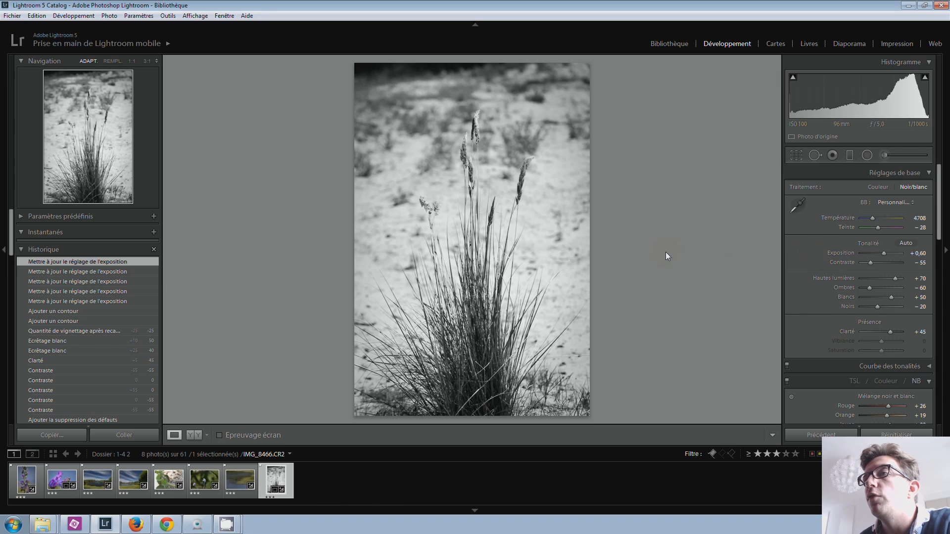
scroll(119, 314, "down", 5)
scroll(118, 314, "down", 8)
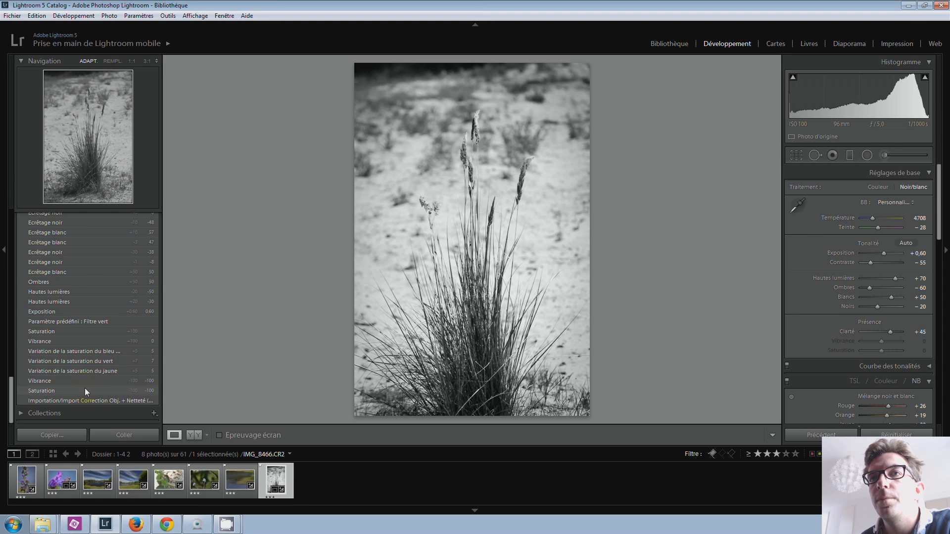
scroll(85, 389, "up", 3)
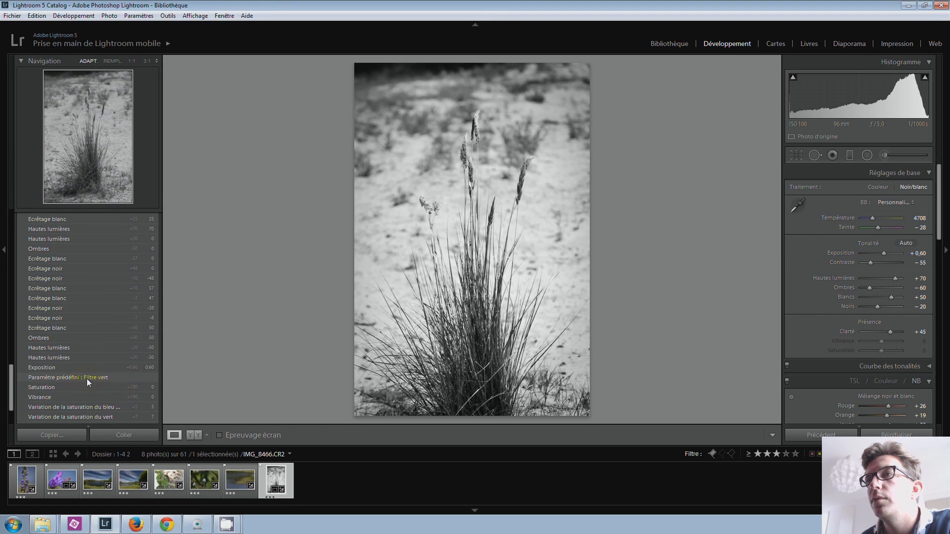
left_click(87, 379)
scroll(82, 352, "up", 5)
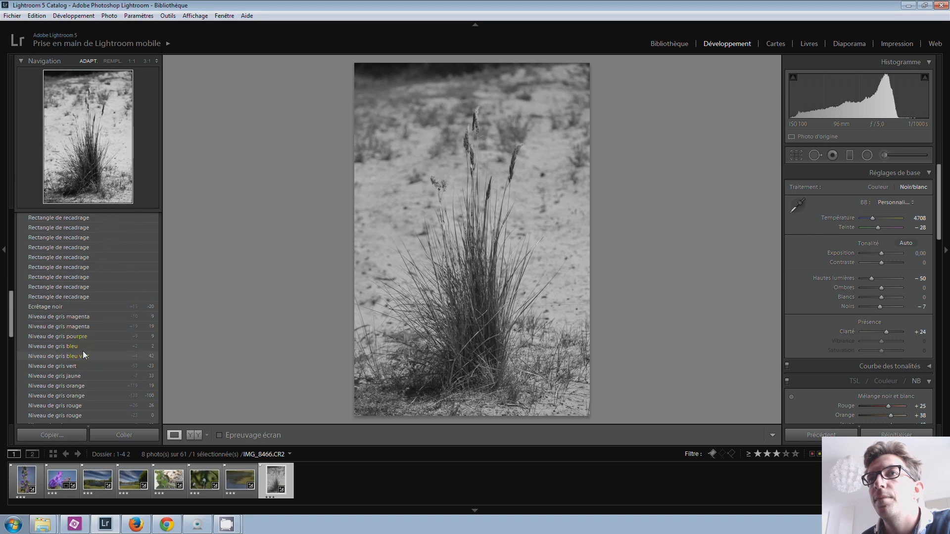
scroll(82, 351, "up", 5)
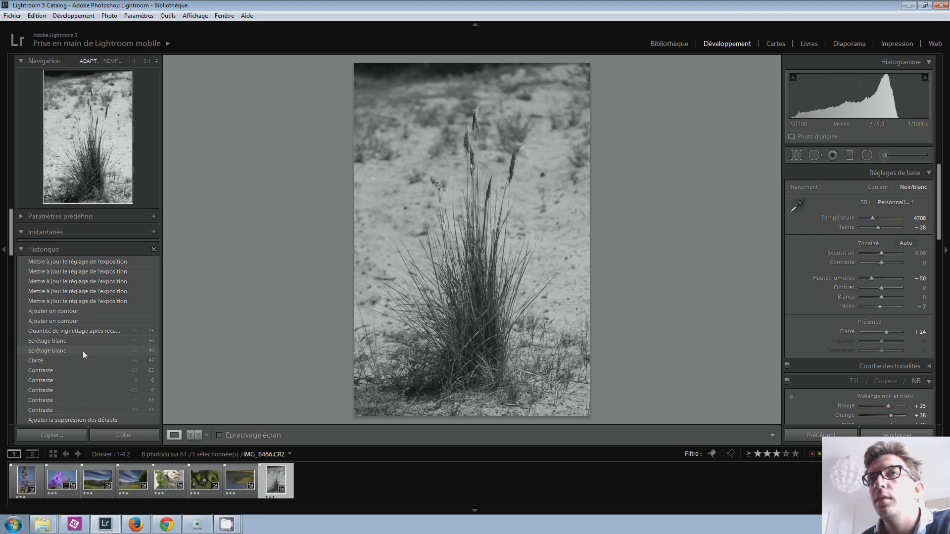
left_click(92, 264)
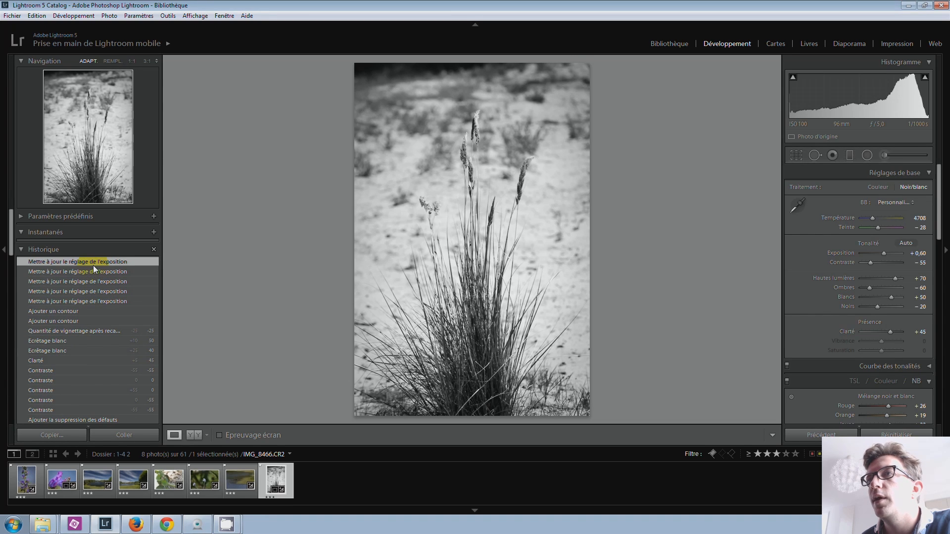